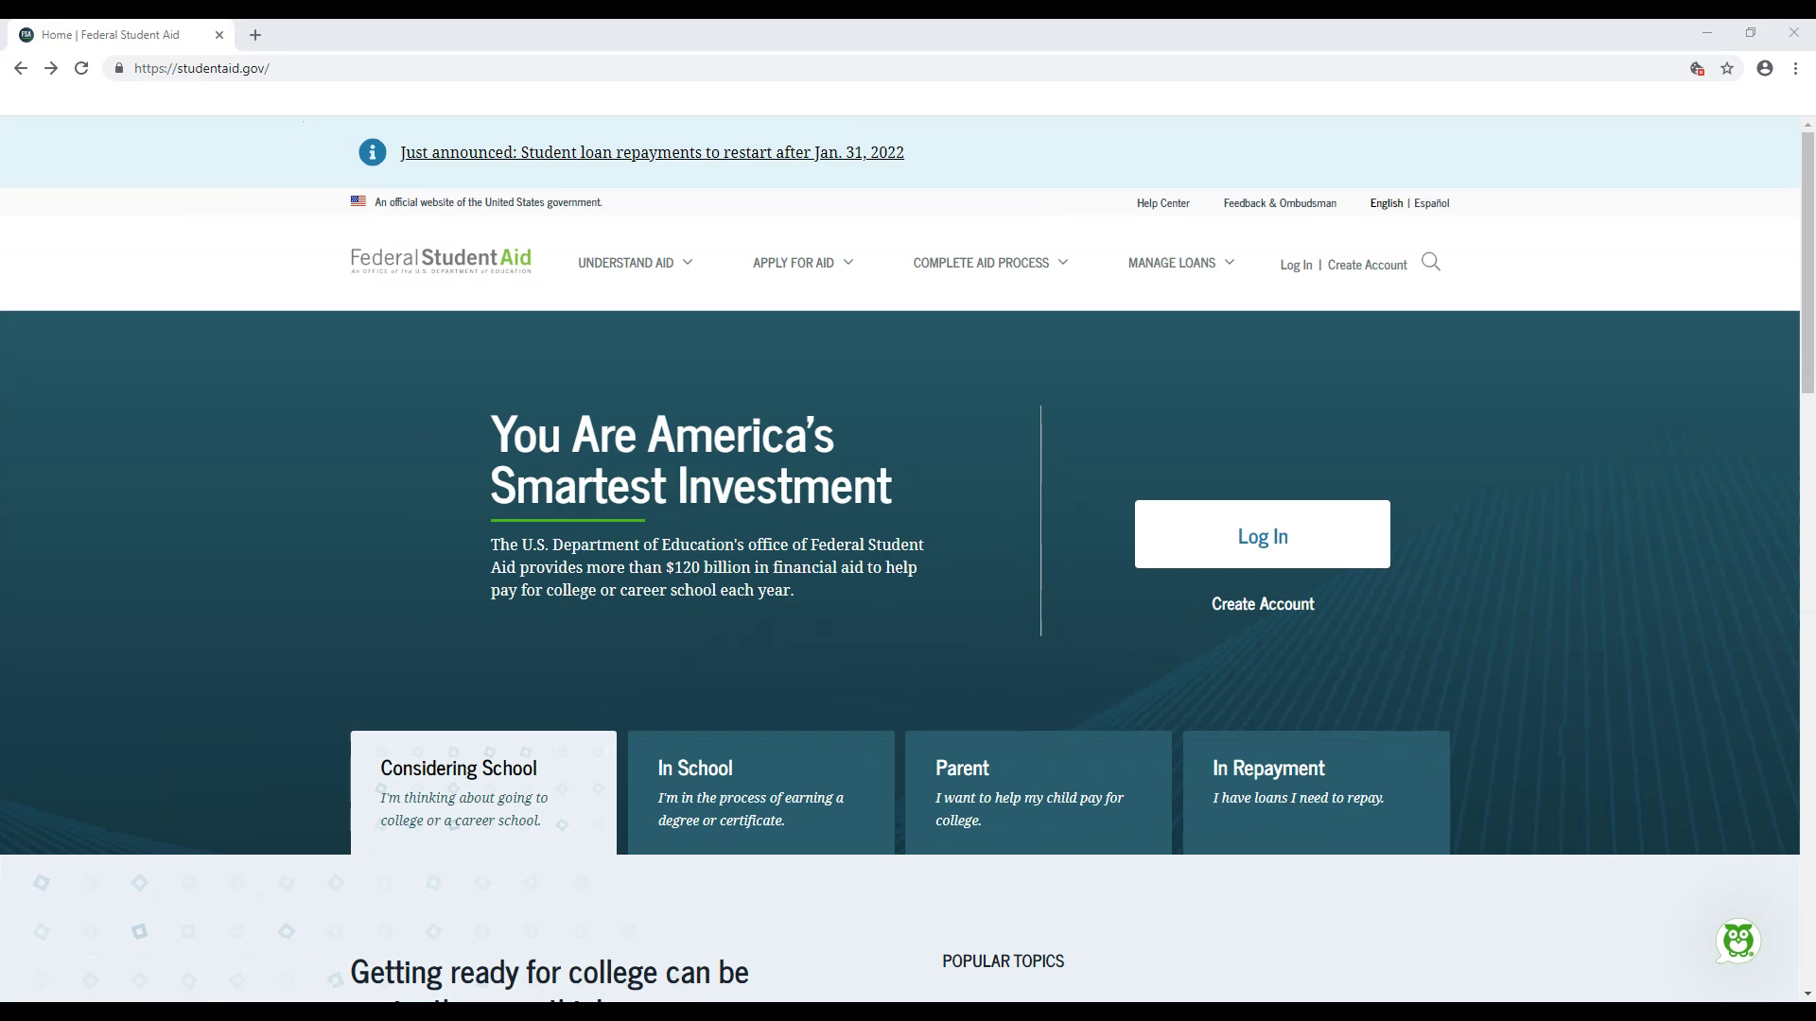
Start a new FSA ID account from the home page and open the step 1 Personal Information form
{"action": "left_click", "coordinate": [1256, 619]}
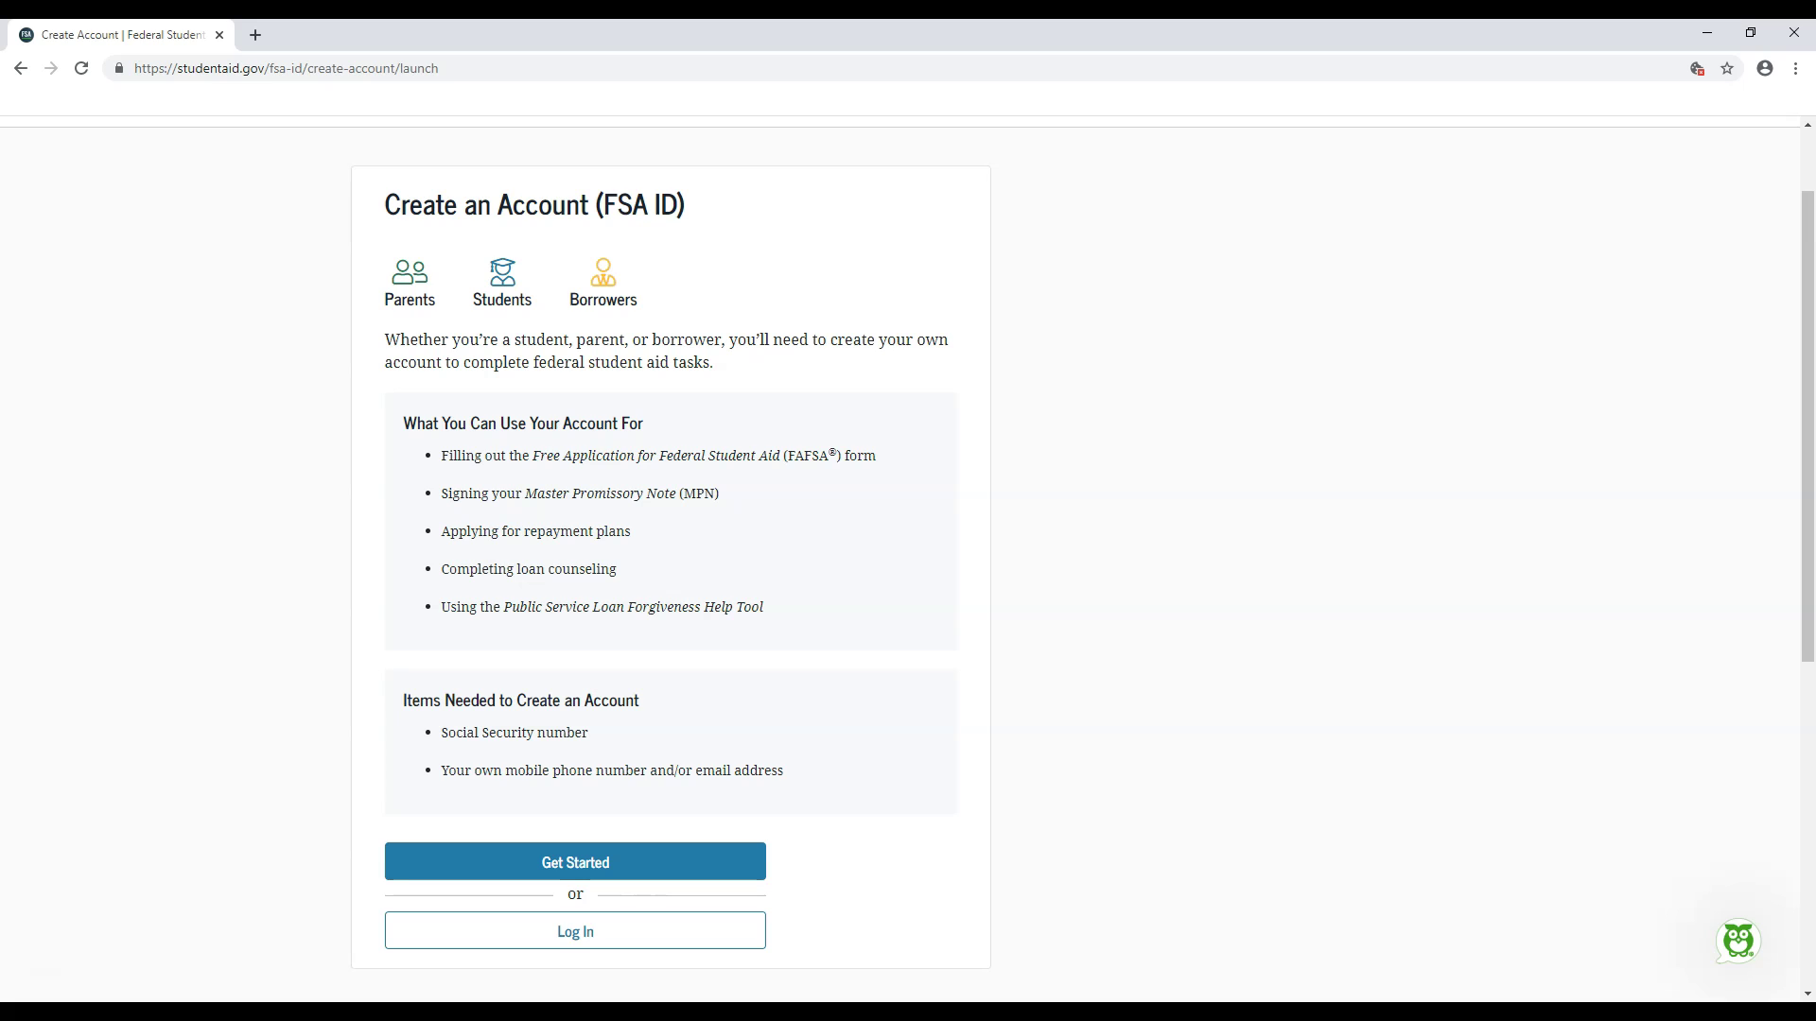
{"action": "left_click", "coordinate": [621, 876]}
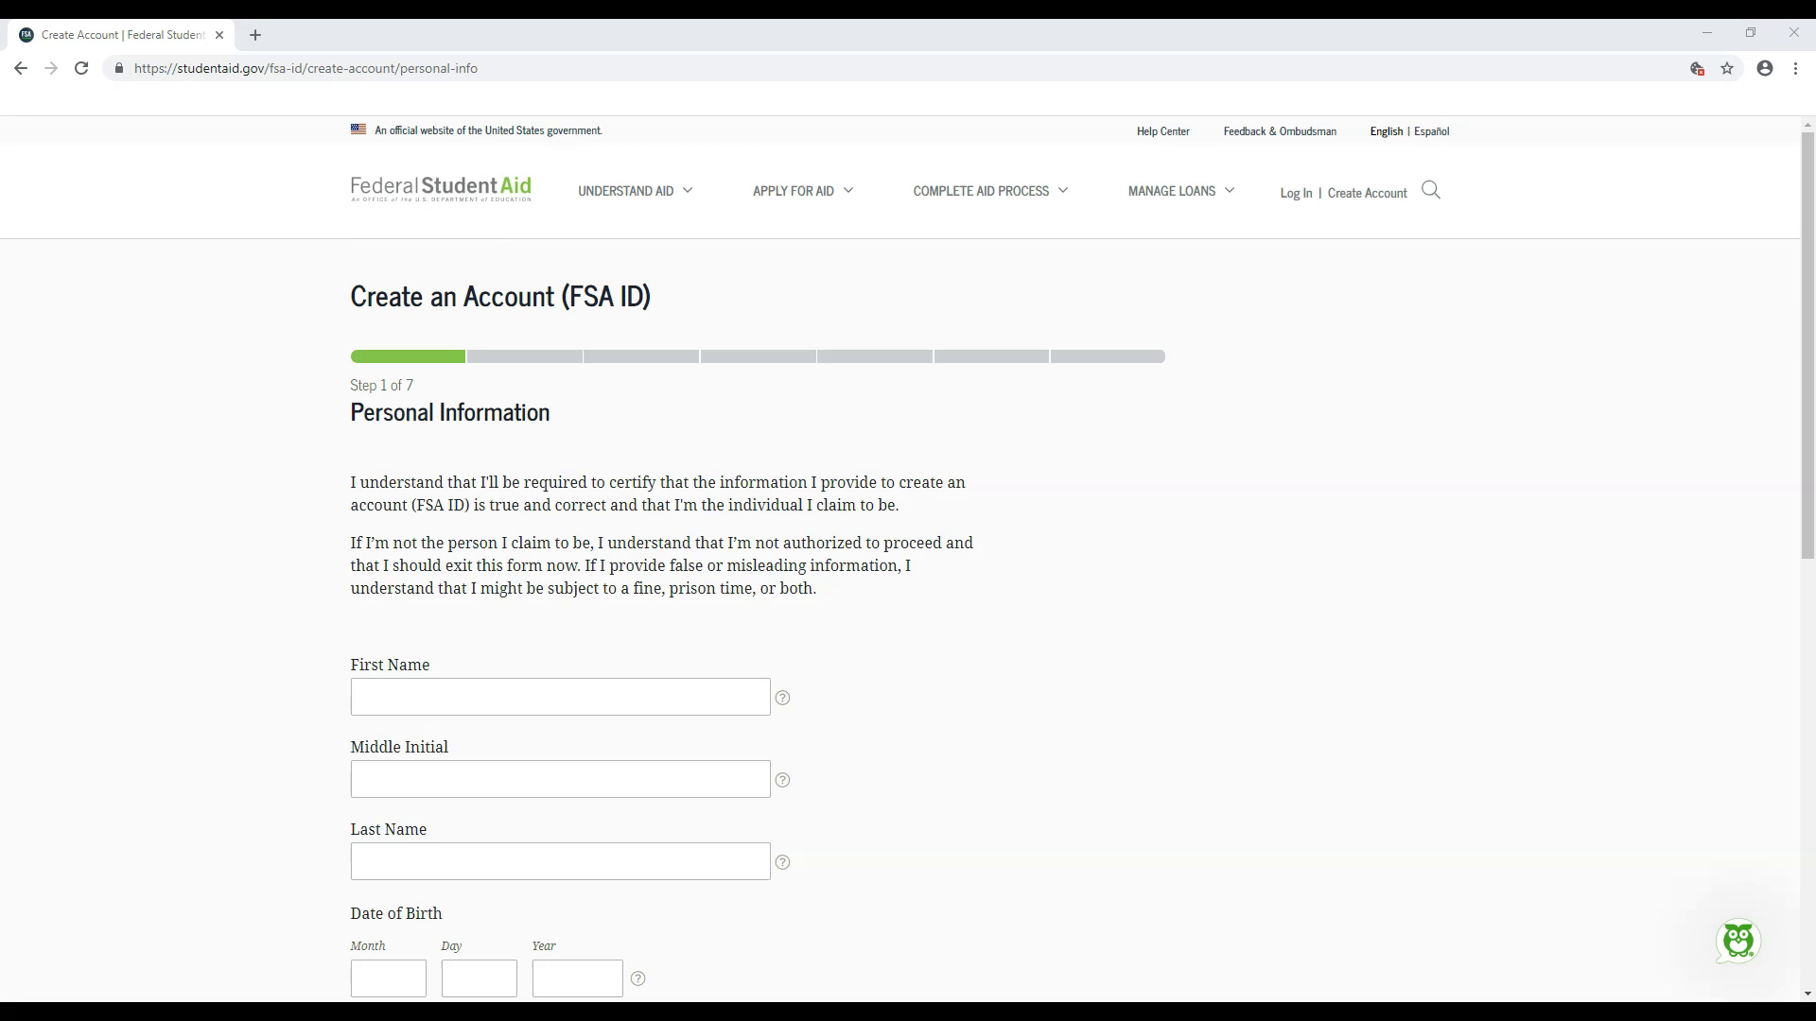
{"action": "scroll", "coordinate": [908, 558], "scroll_direction": "down", "scroll_amount": 2}
{"action": "left_click", "coordinate": [511, 872]}
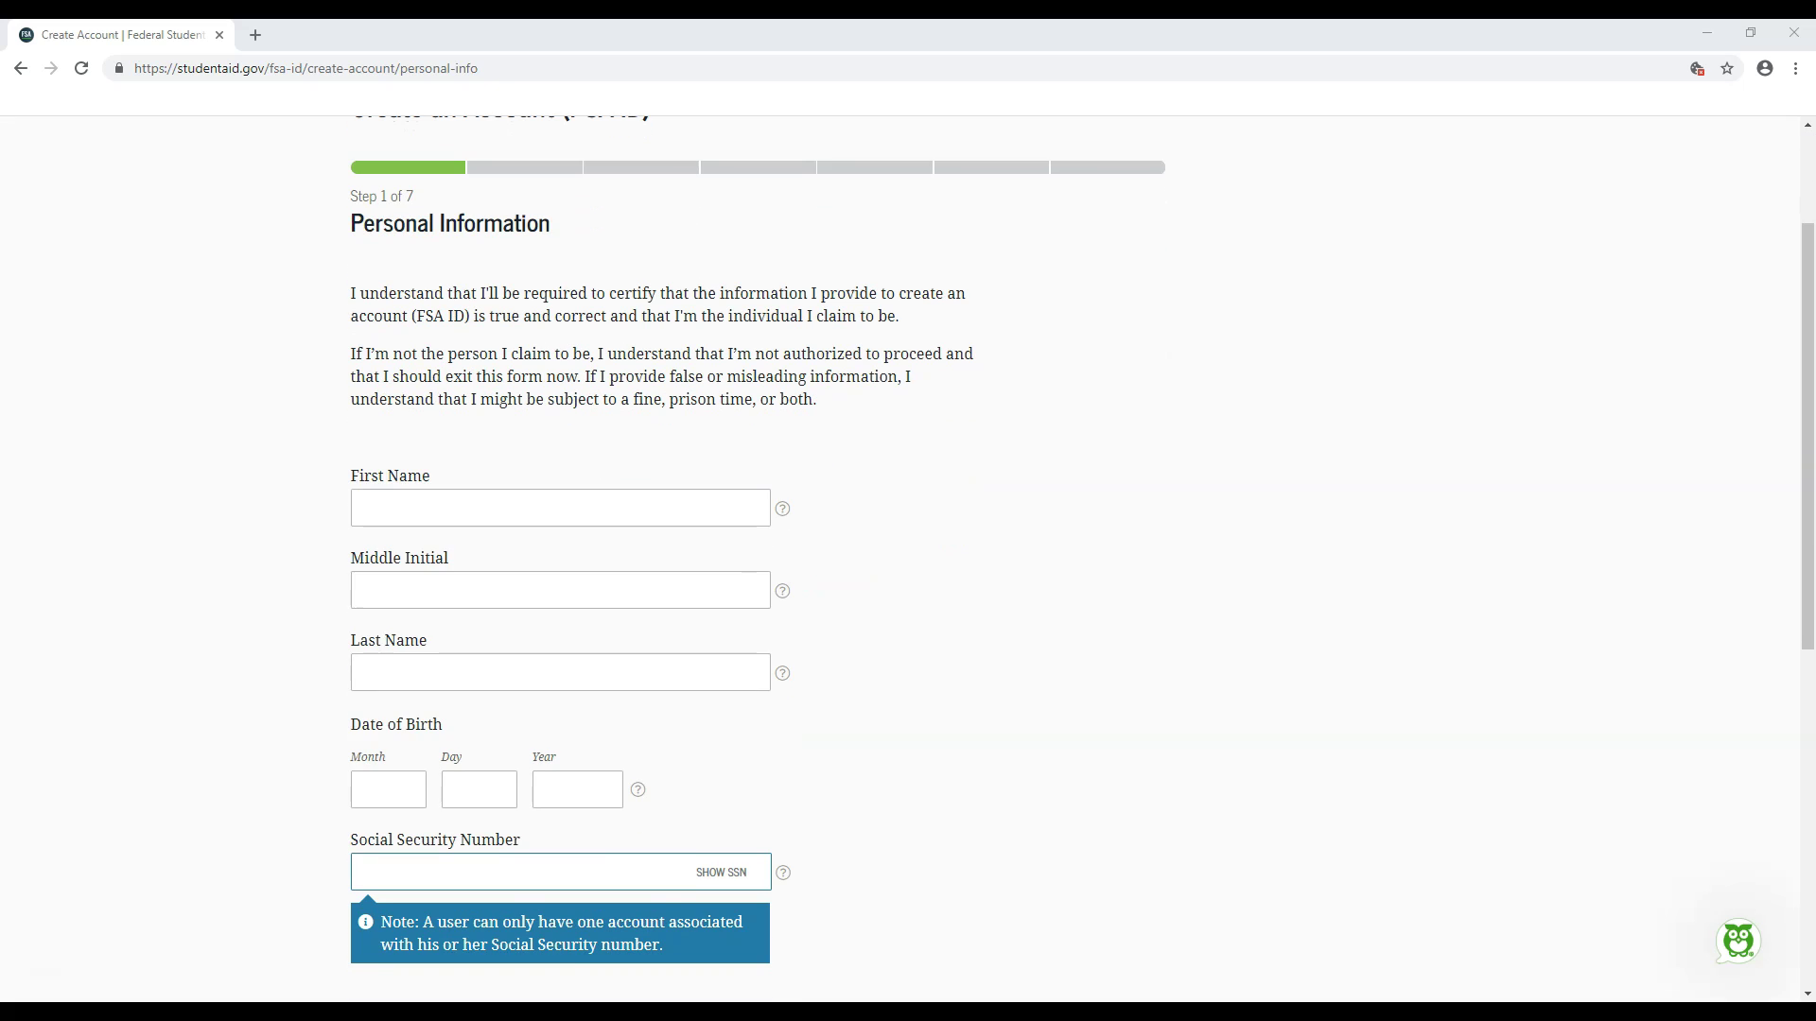
Enter the first name, last name and birth month, day and year
{"action": "left_click", "coordinate": [446, 501]}
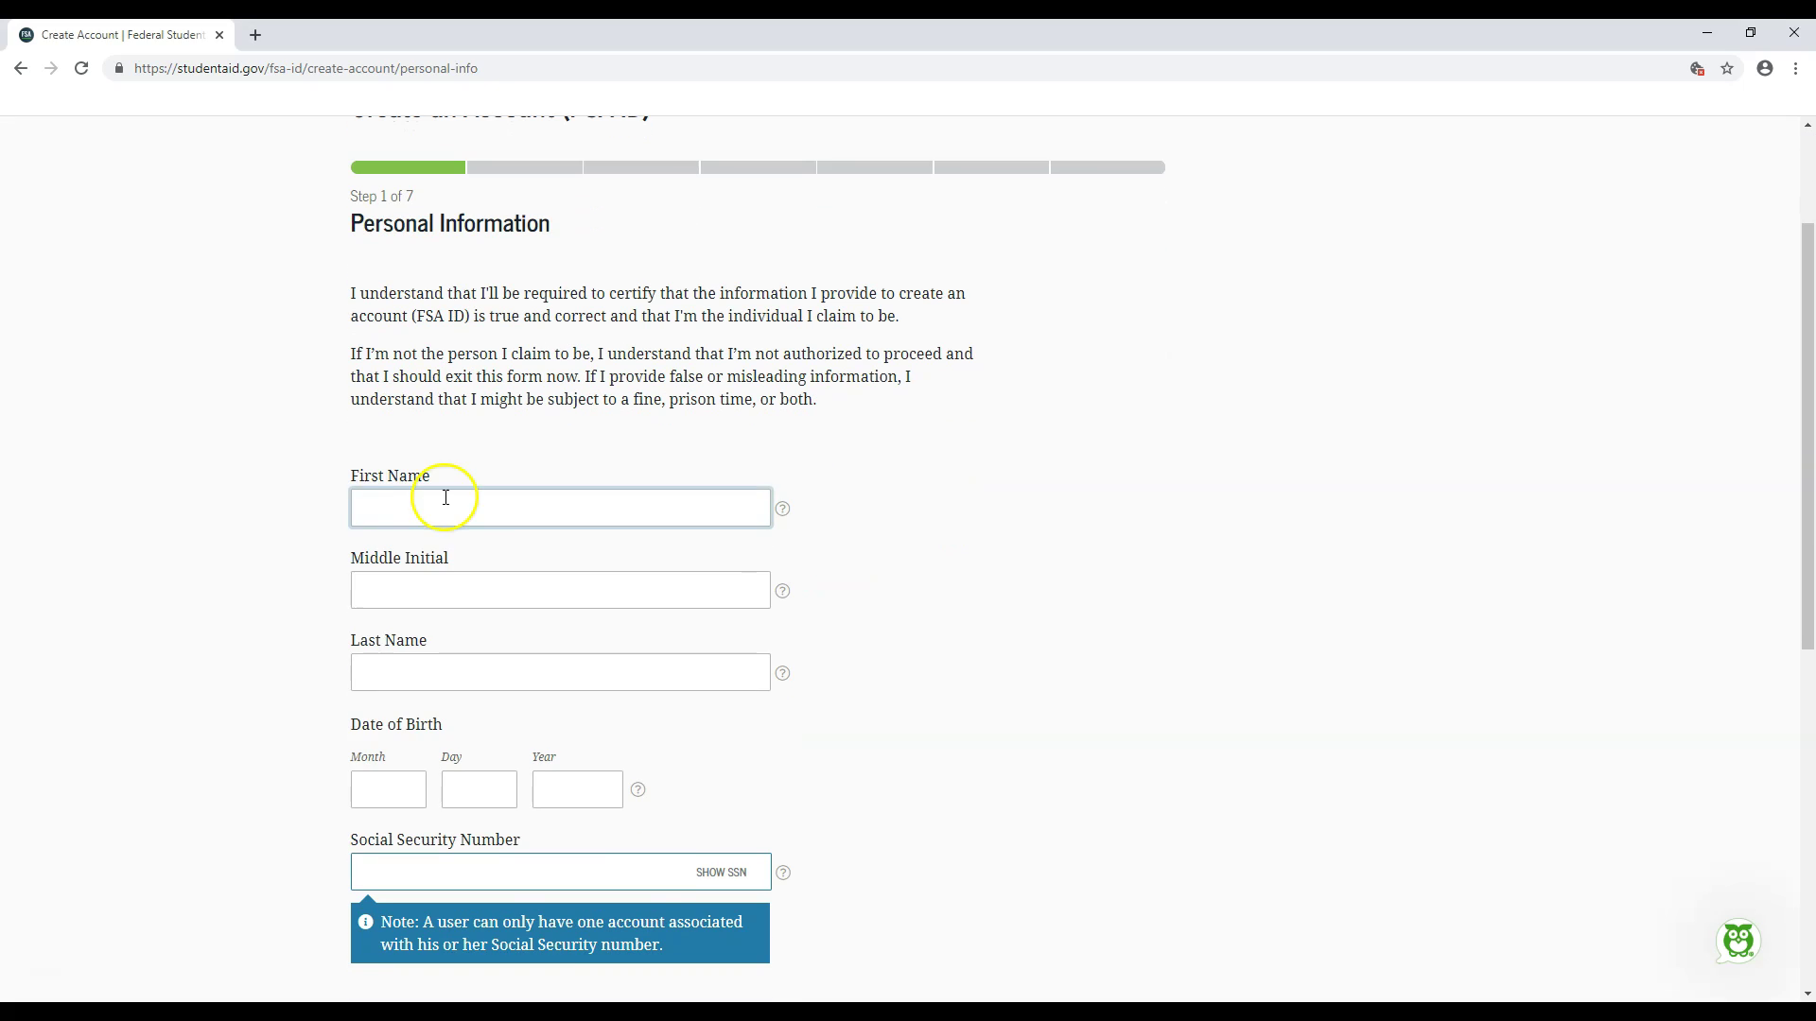
{"action": "type", "text": "Pistol"}
{"action": "left_click", "coordinate": [436, 659]}
{"action": "type", "text": "Pete"}
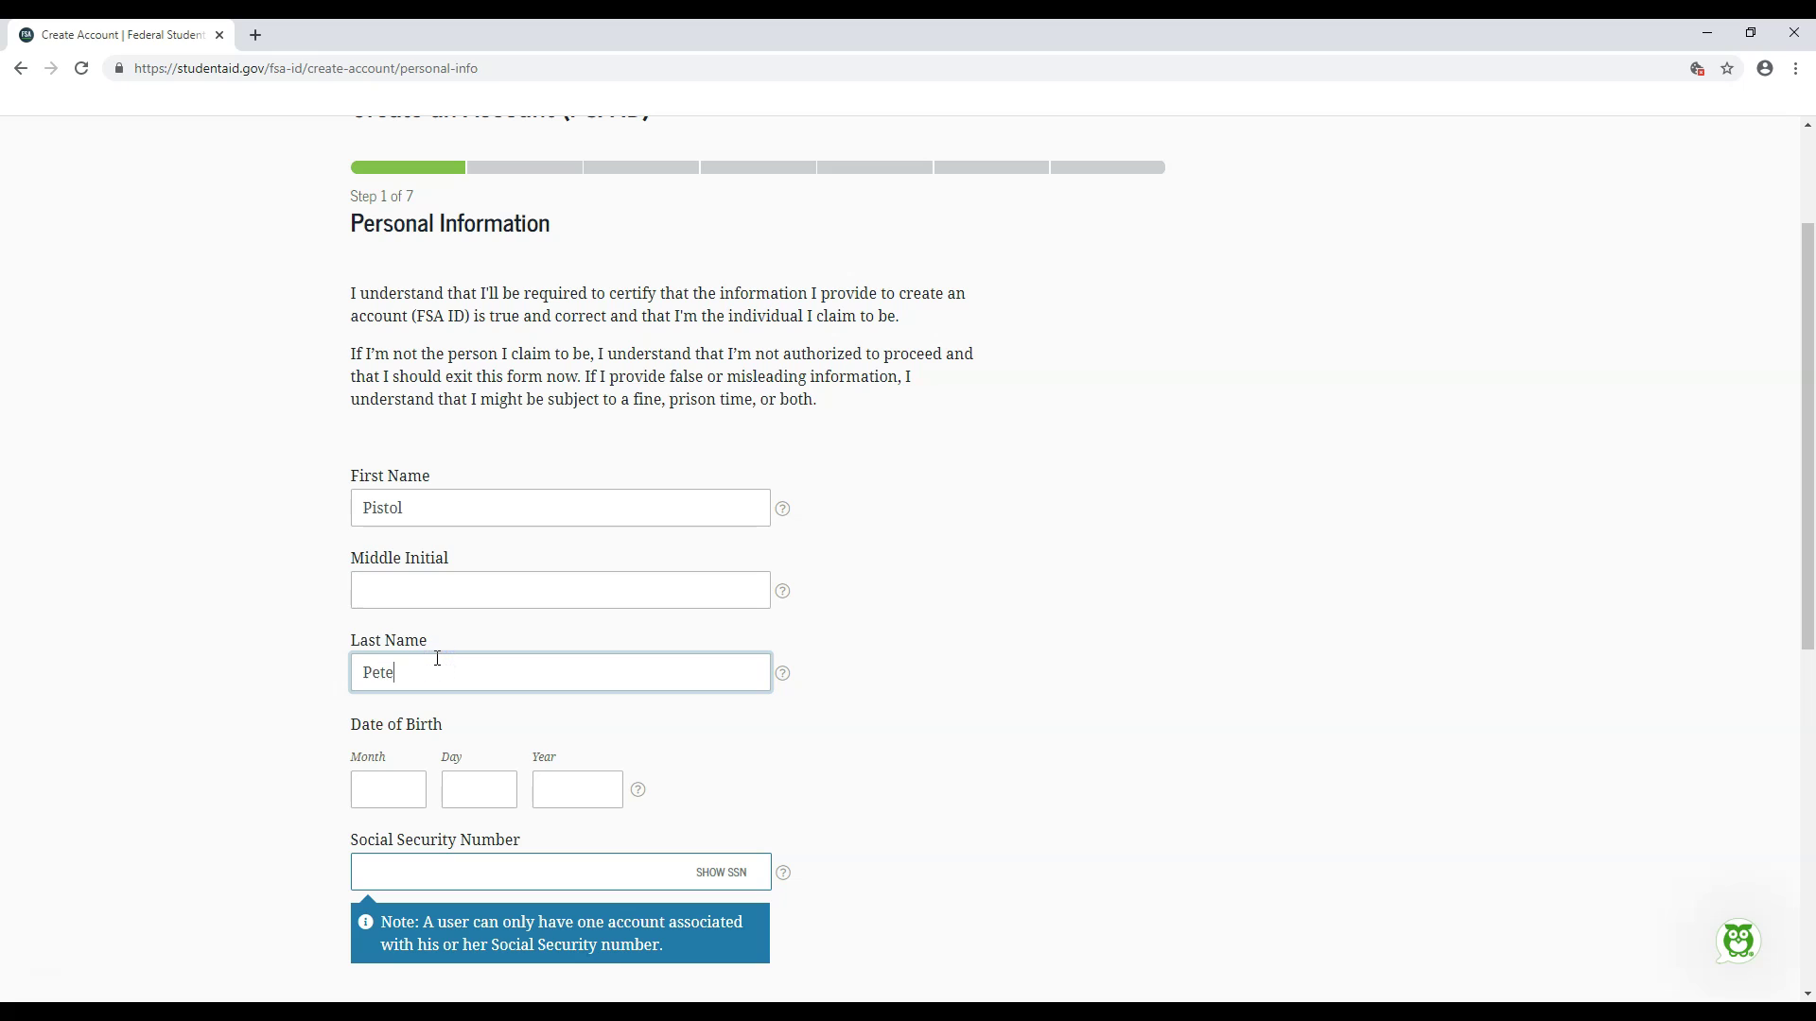
{"action": "scroll", "coordinate": [342, 666], "scroll_direction": "down", "scroll_amount": 2}
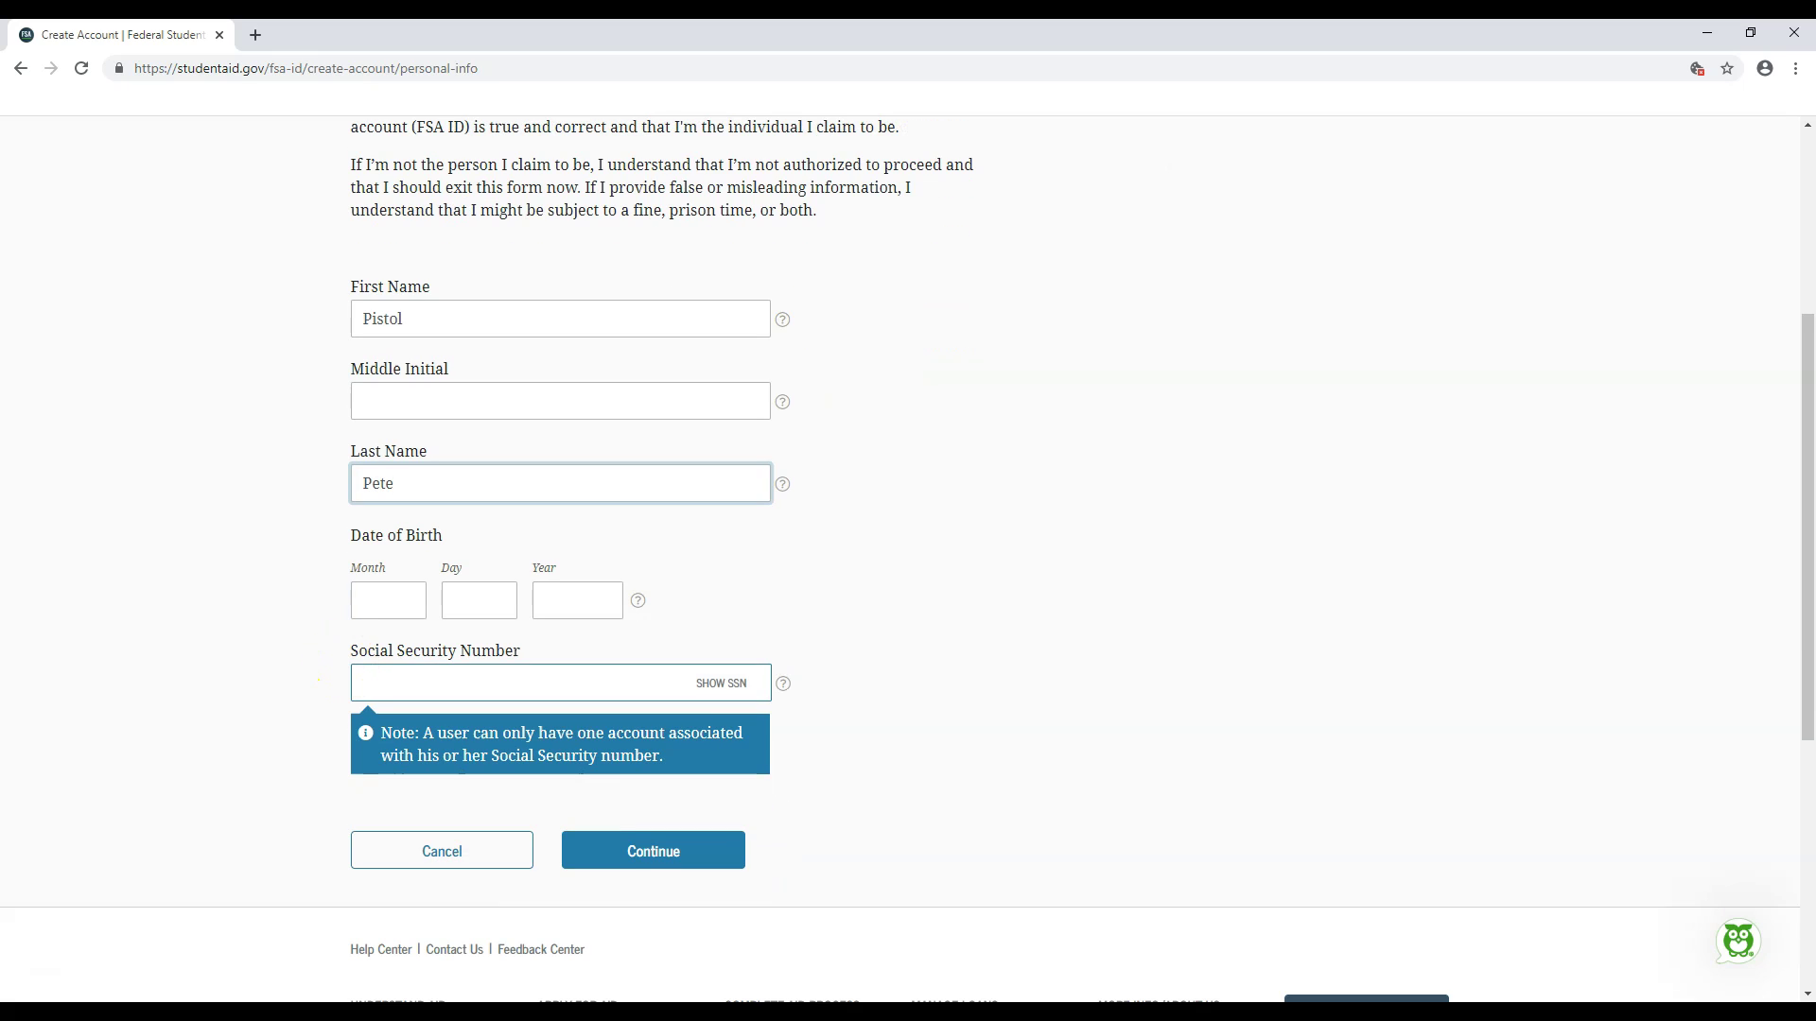
{"action": "left_click", "coordinate": [385, 605]}
{"action": "type", "text": "10"}
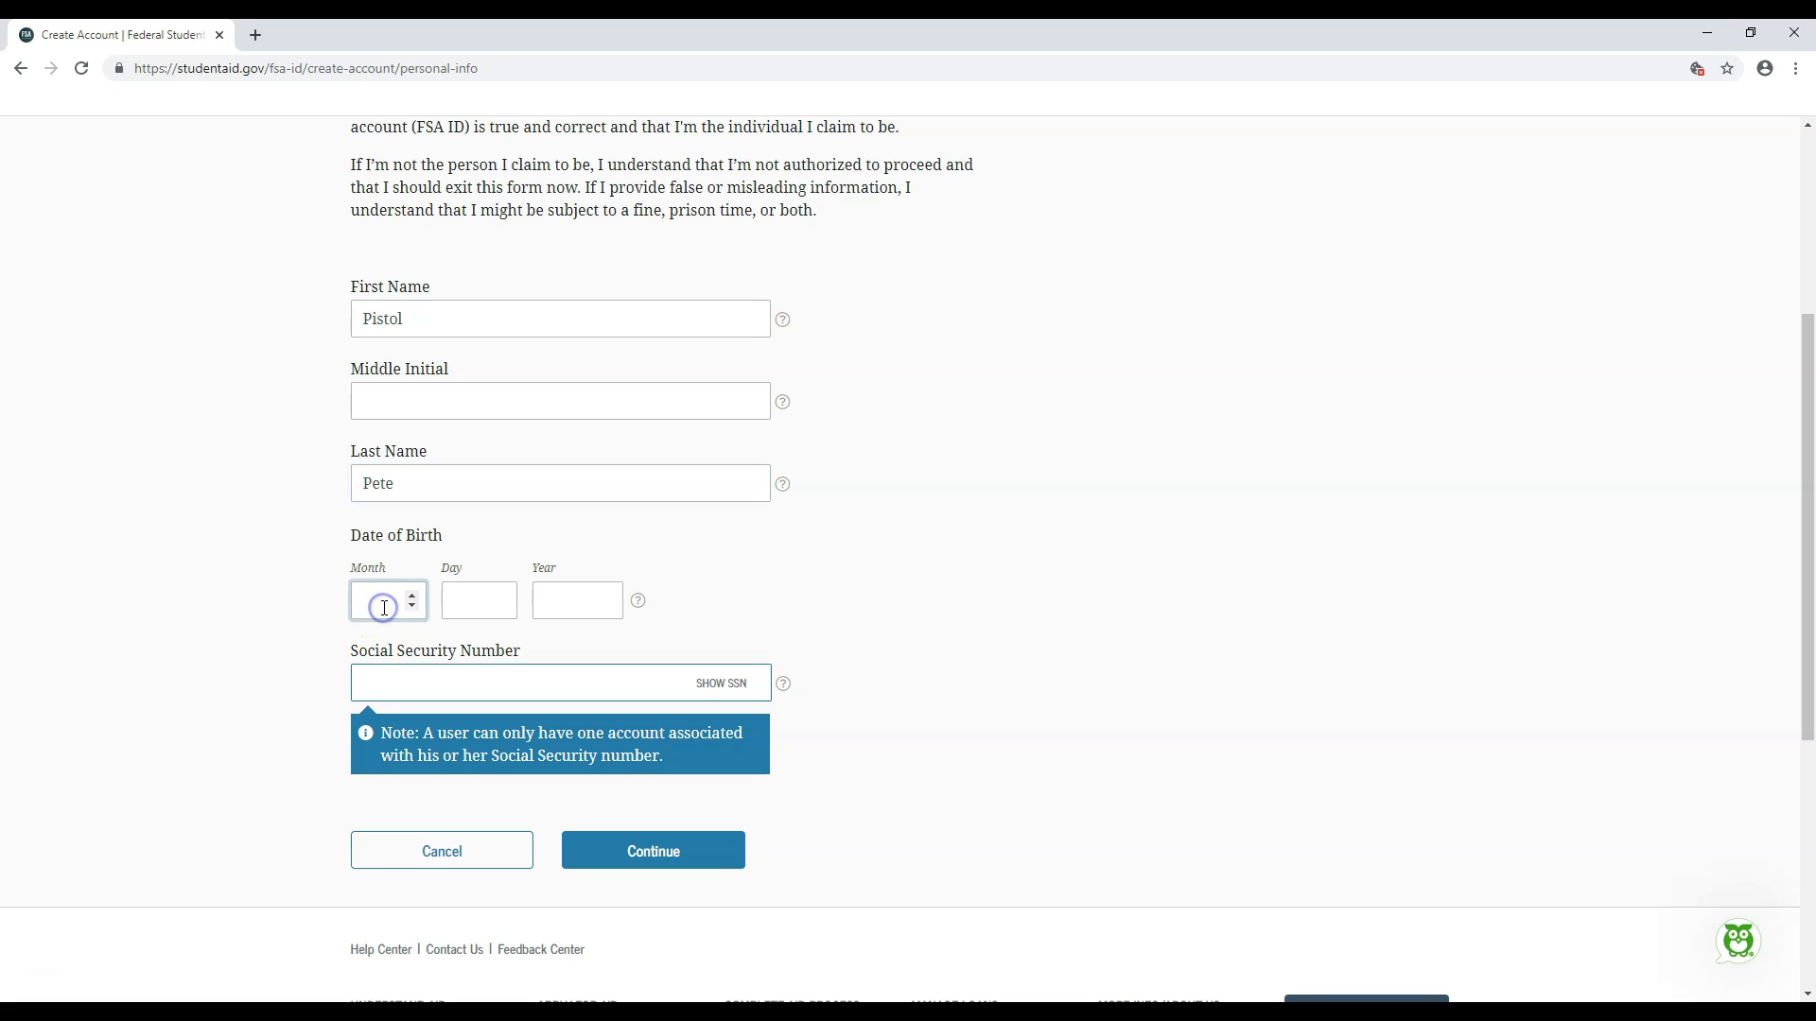
{"action": "key", "text": "Tab"}
{"action": "type", "text": "06"}
{"action": "left_click", "coordinate": [474, 599]}
{"action": "left_click", "coordinate": [558, 602]}
{"action": "type", "text": "1860"}
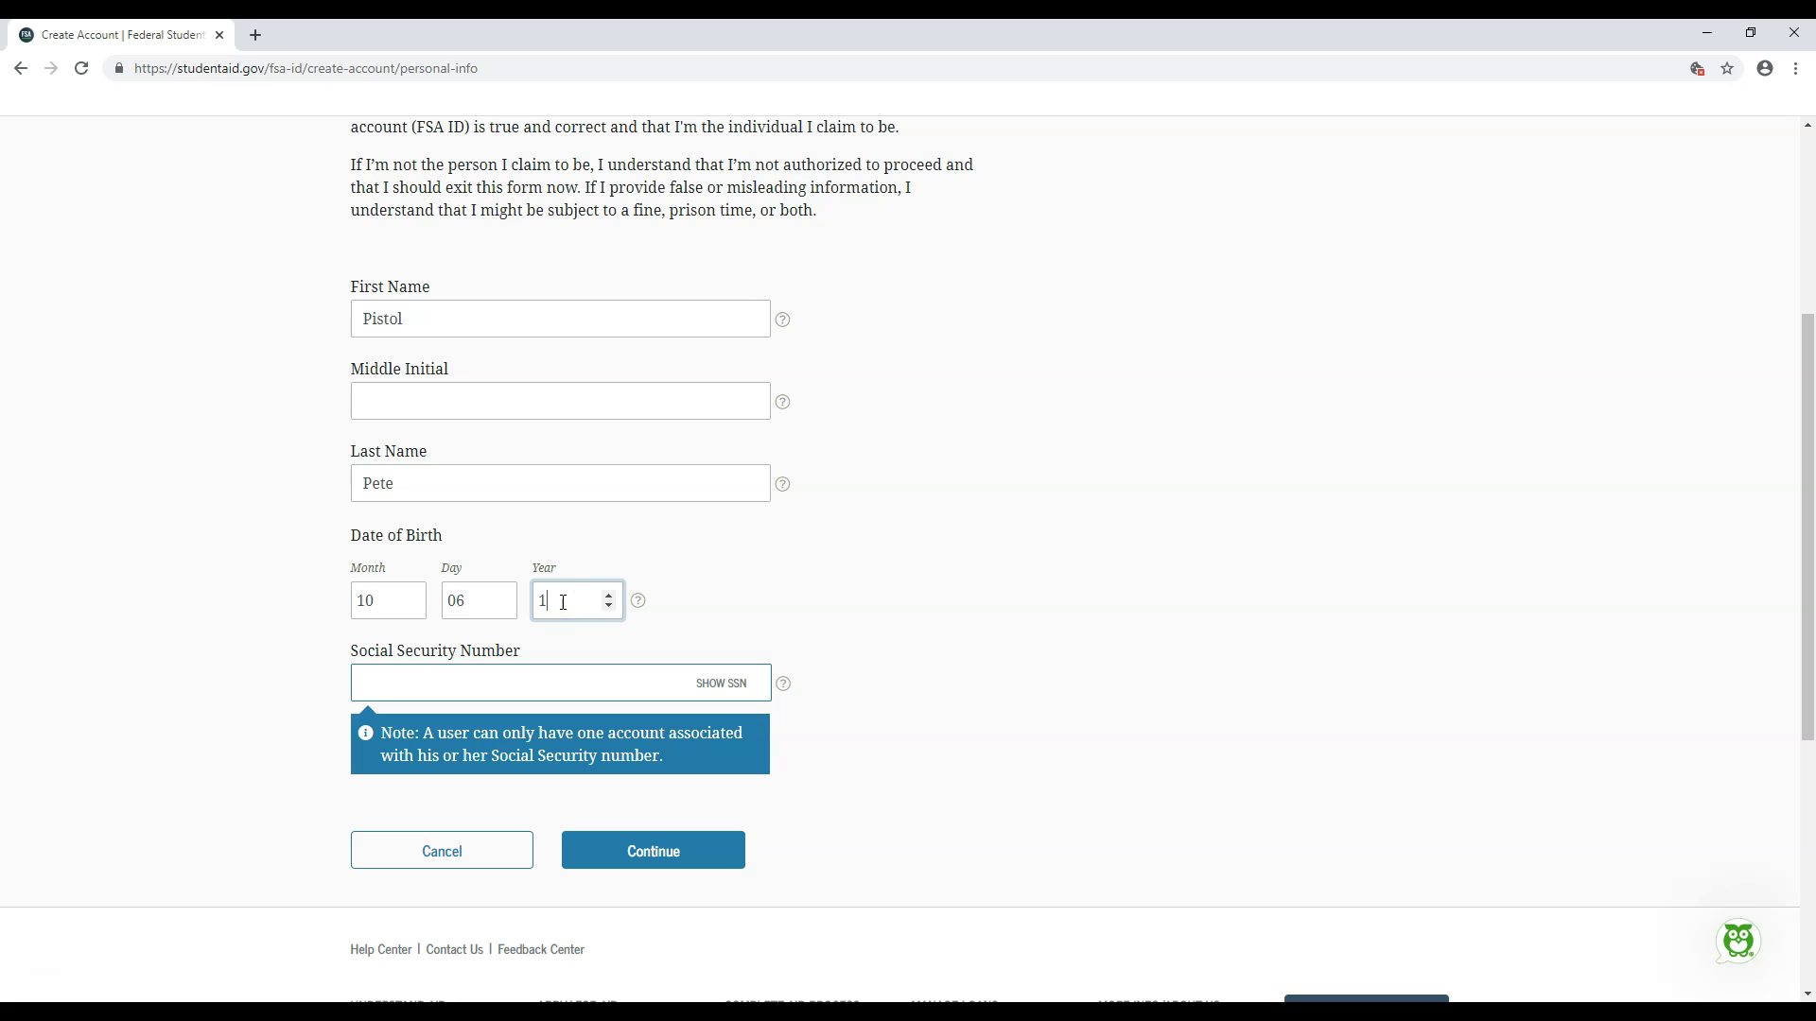
Enter the Social Security number and submit the personal information
{"action": "left_click", "coordinate": [508, 680]}
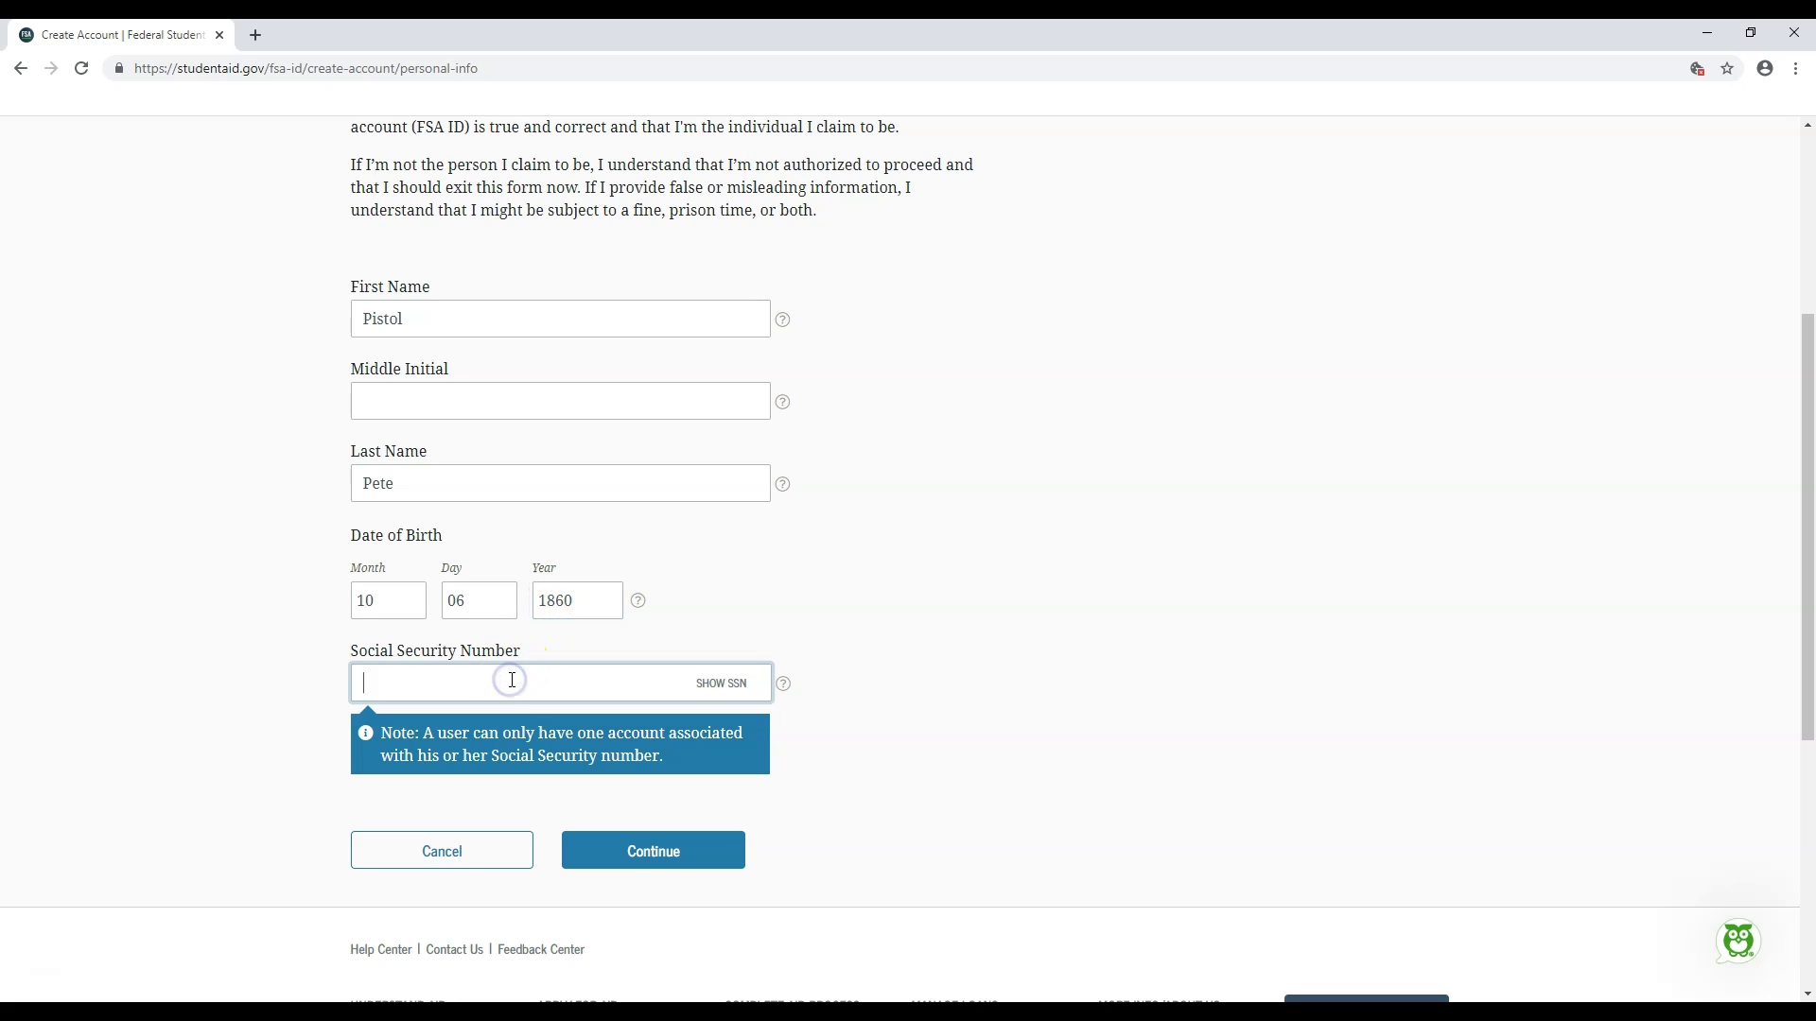
{"action": "type", "text": "00000000"}
{"action": "type", "text": "0"}
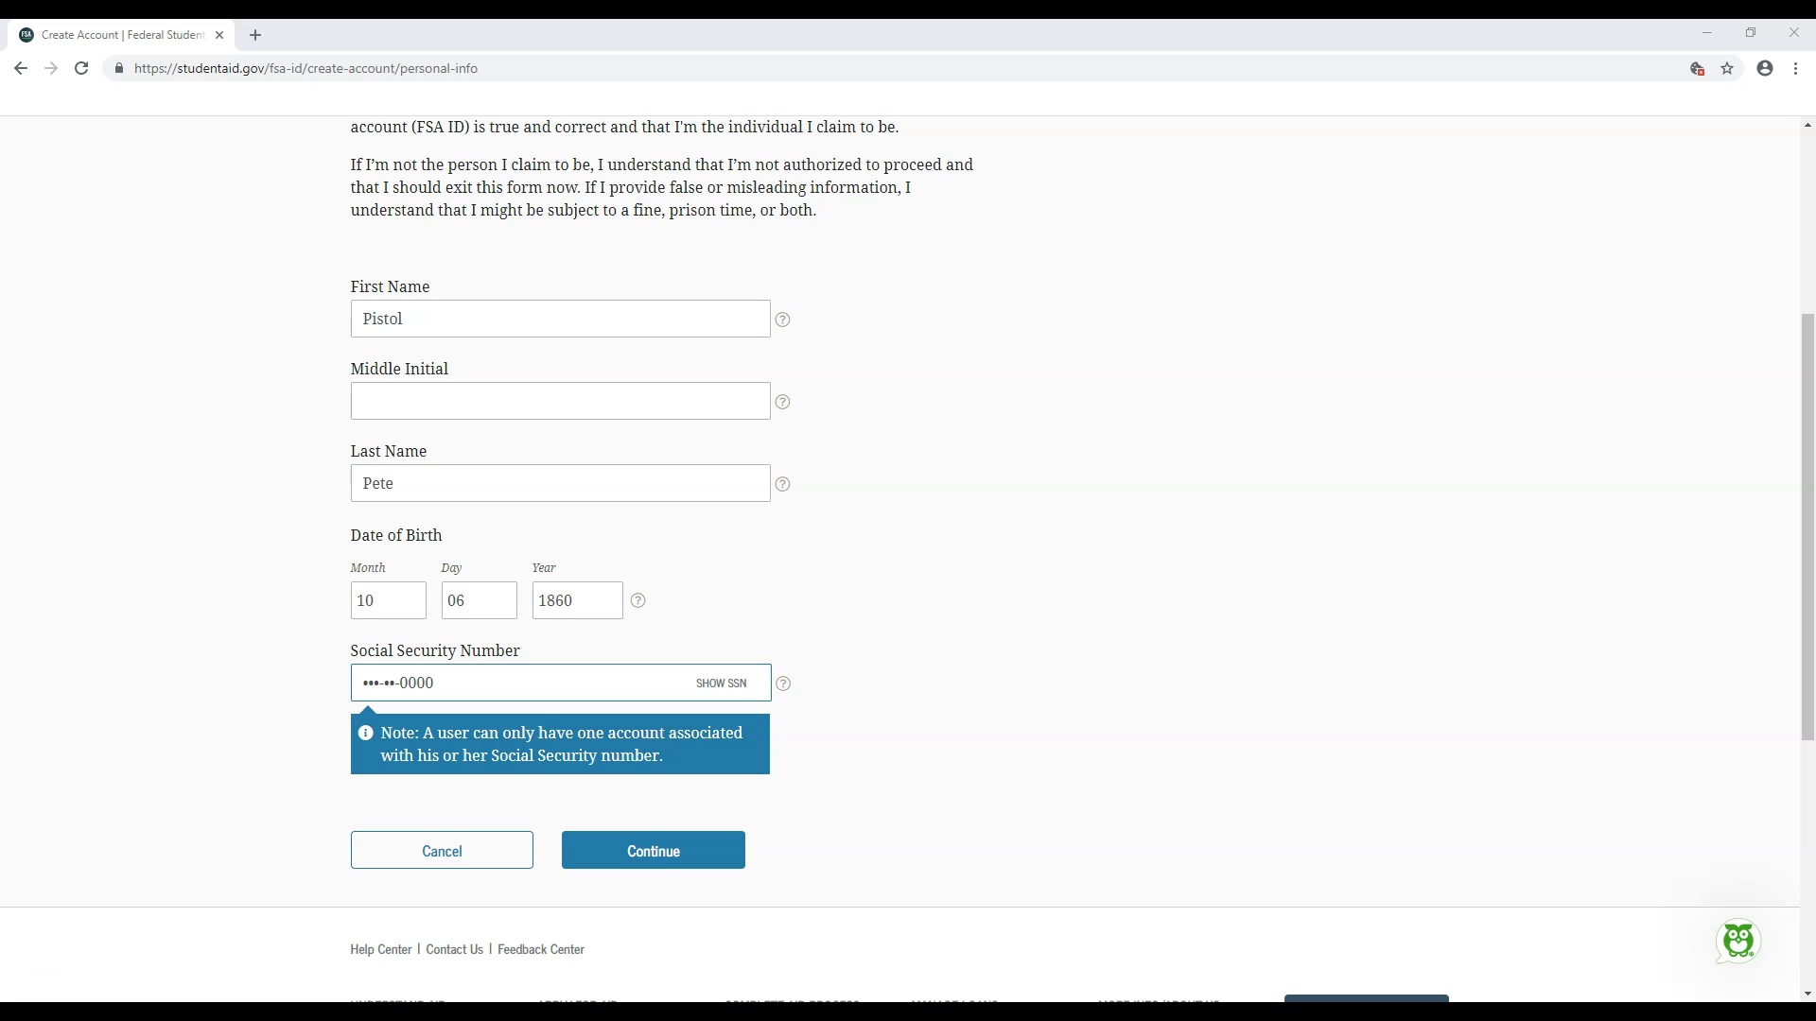
{"action": "left_click", "coordinate": [727, 866]}
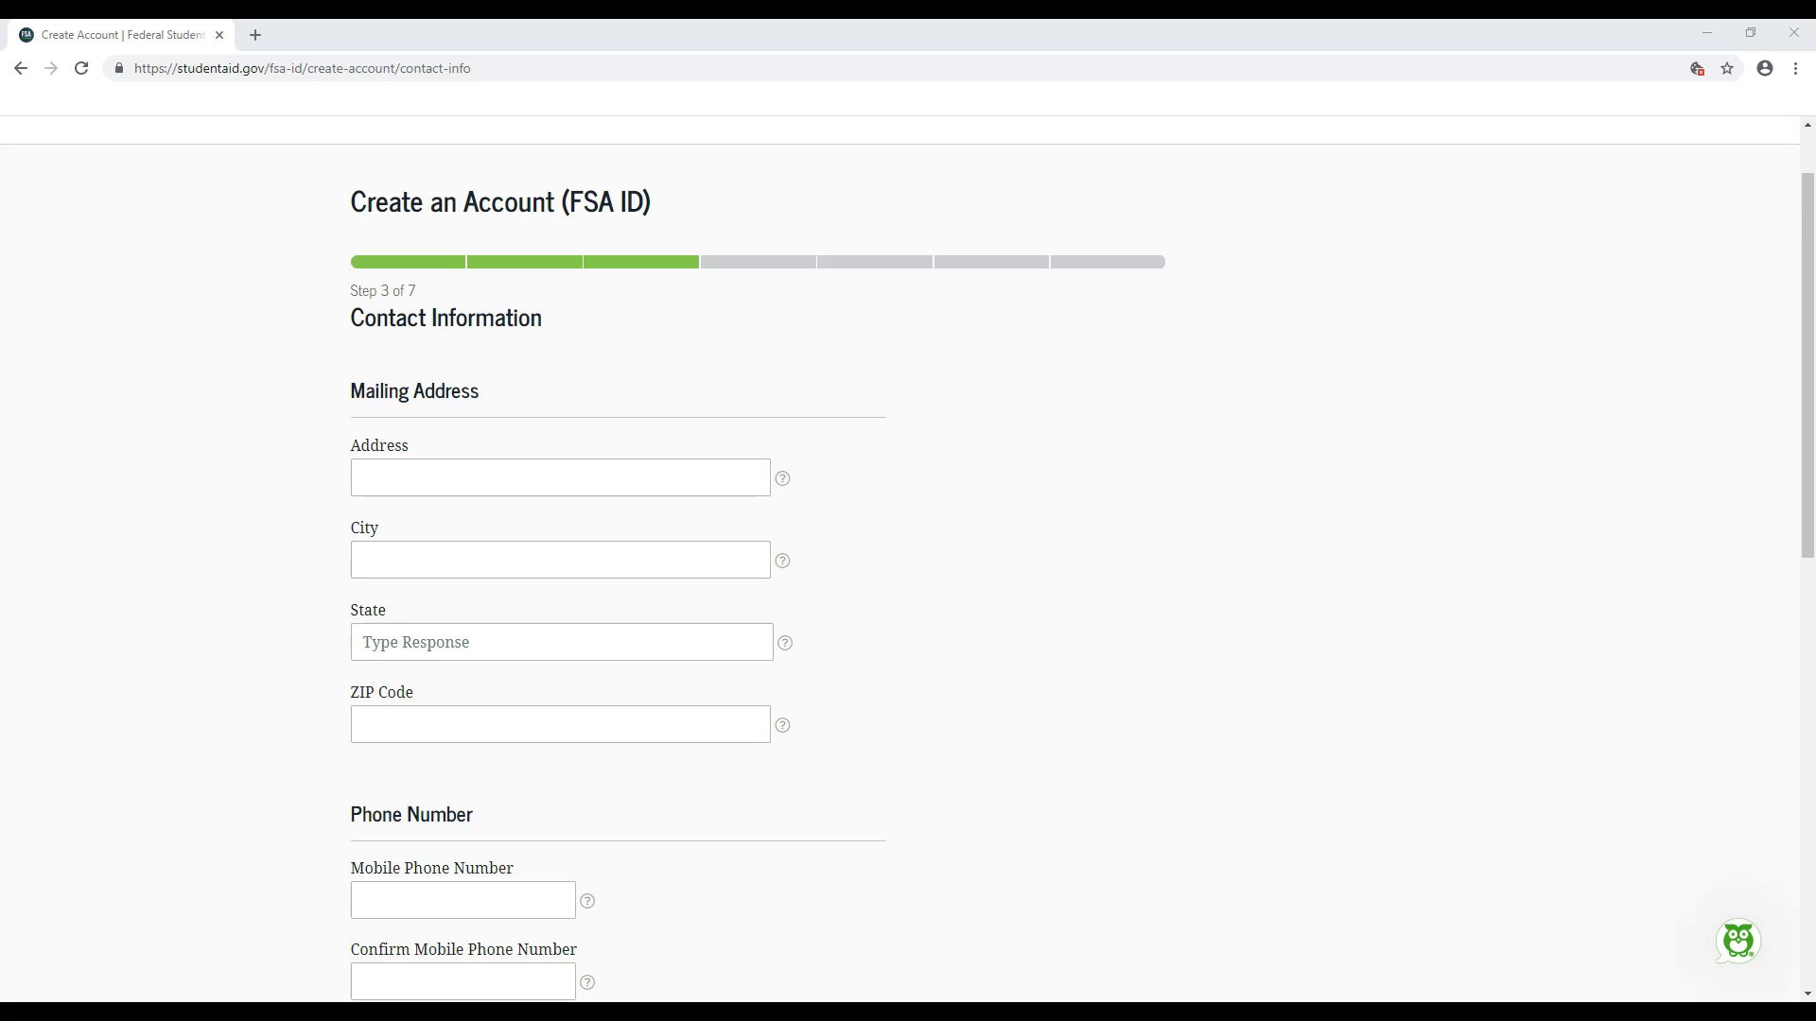
Fill in the street address, city and ZIP code, with New Mexico as the state
{"action": "left_click", "coordinate": [548, 483]}
{"action": "type", "text": "17"}
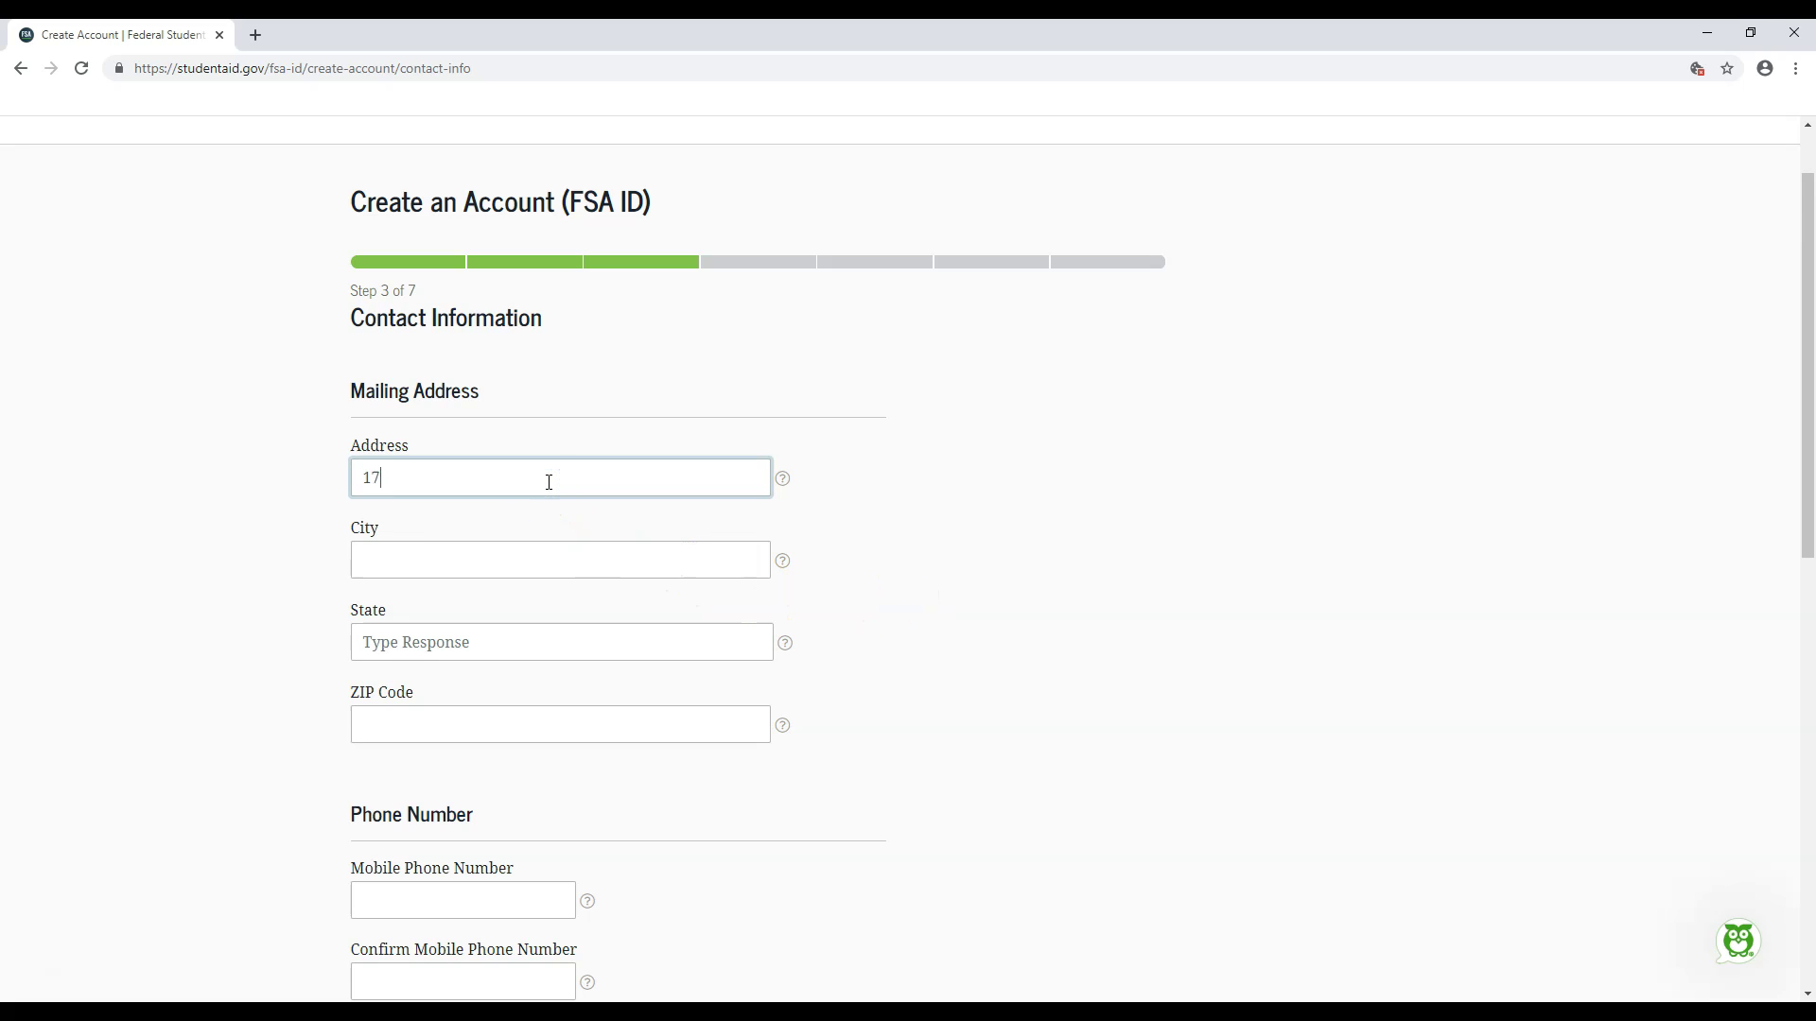
{"action": "type", "text": "80 East University Avenue"}
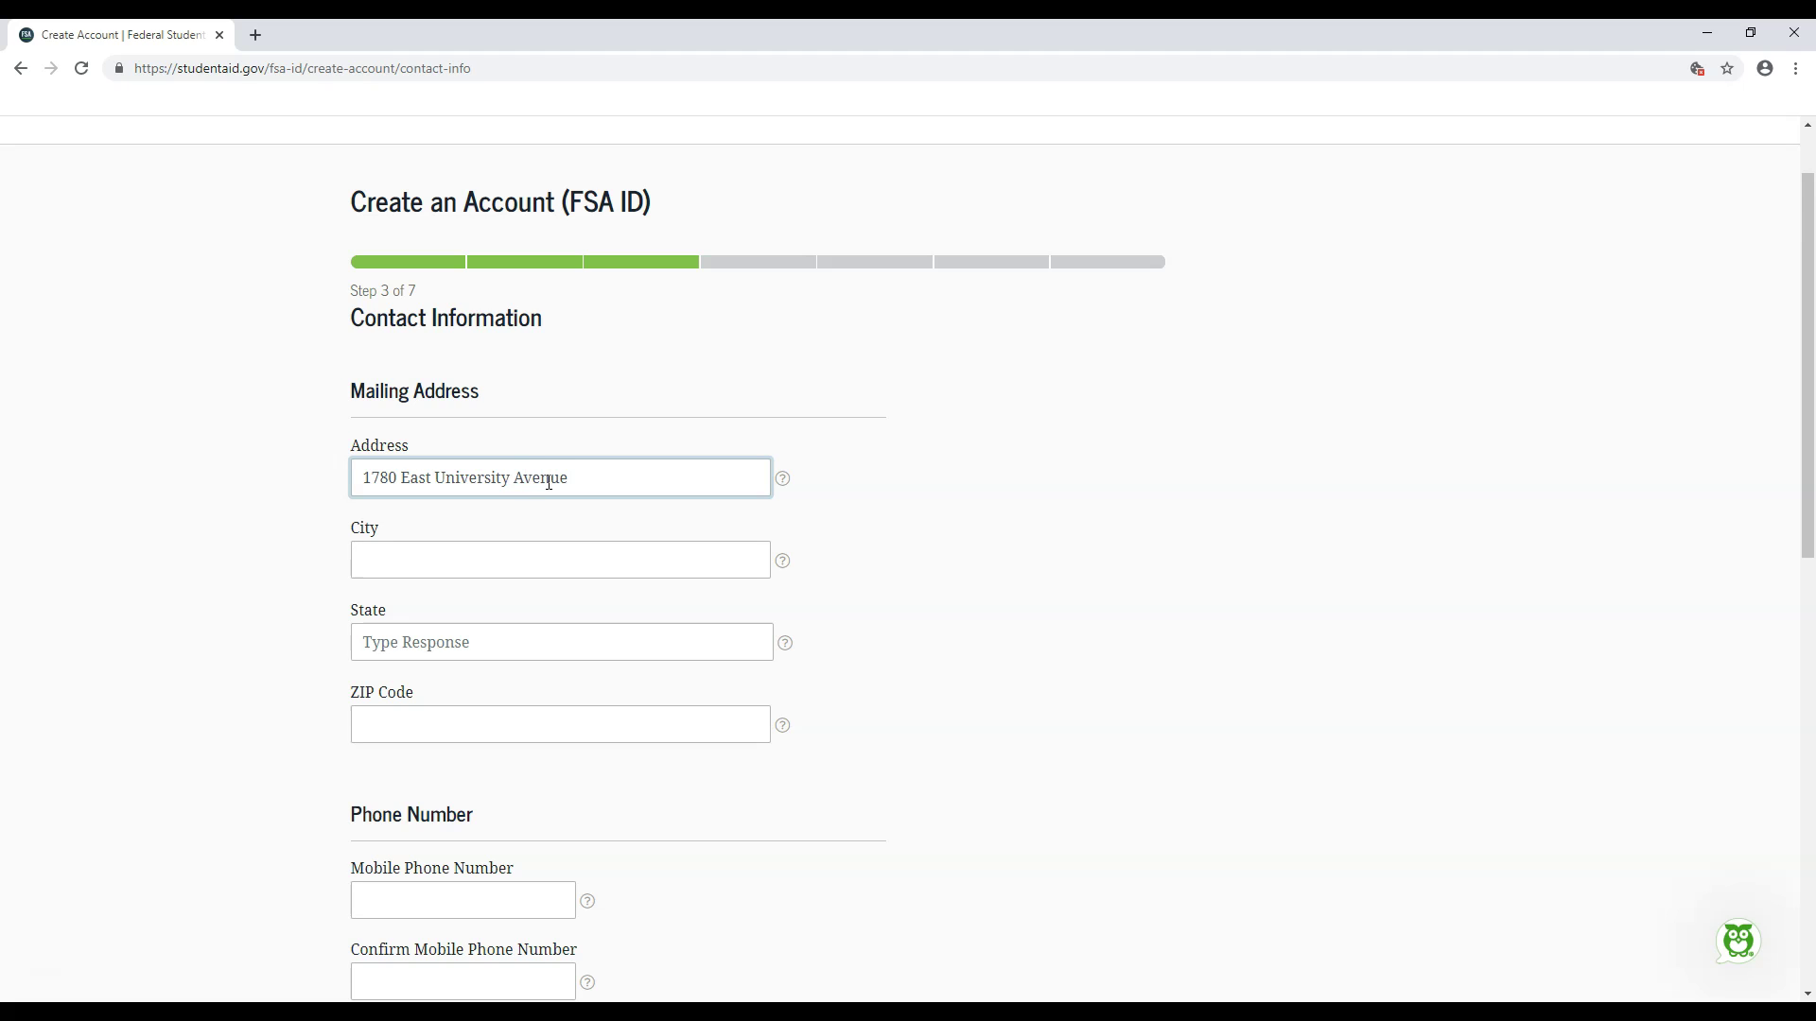
{"action": "left_click", "coordinate": [526, 551]}
{"action": "type", "text": "Las Cruces"}
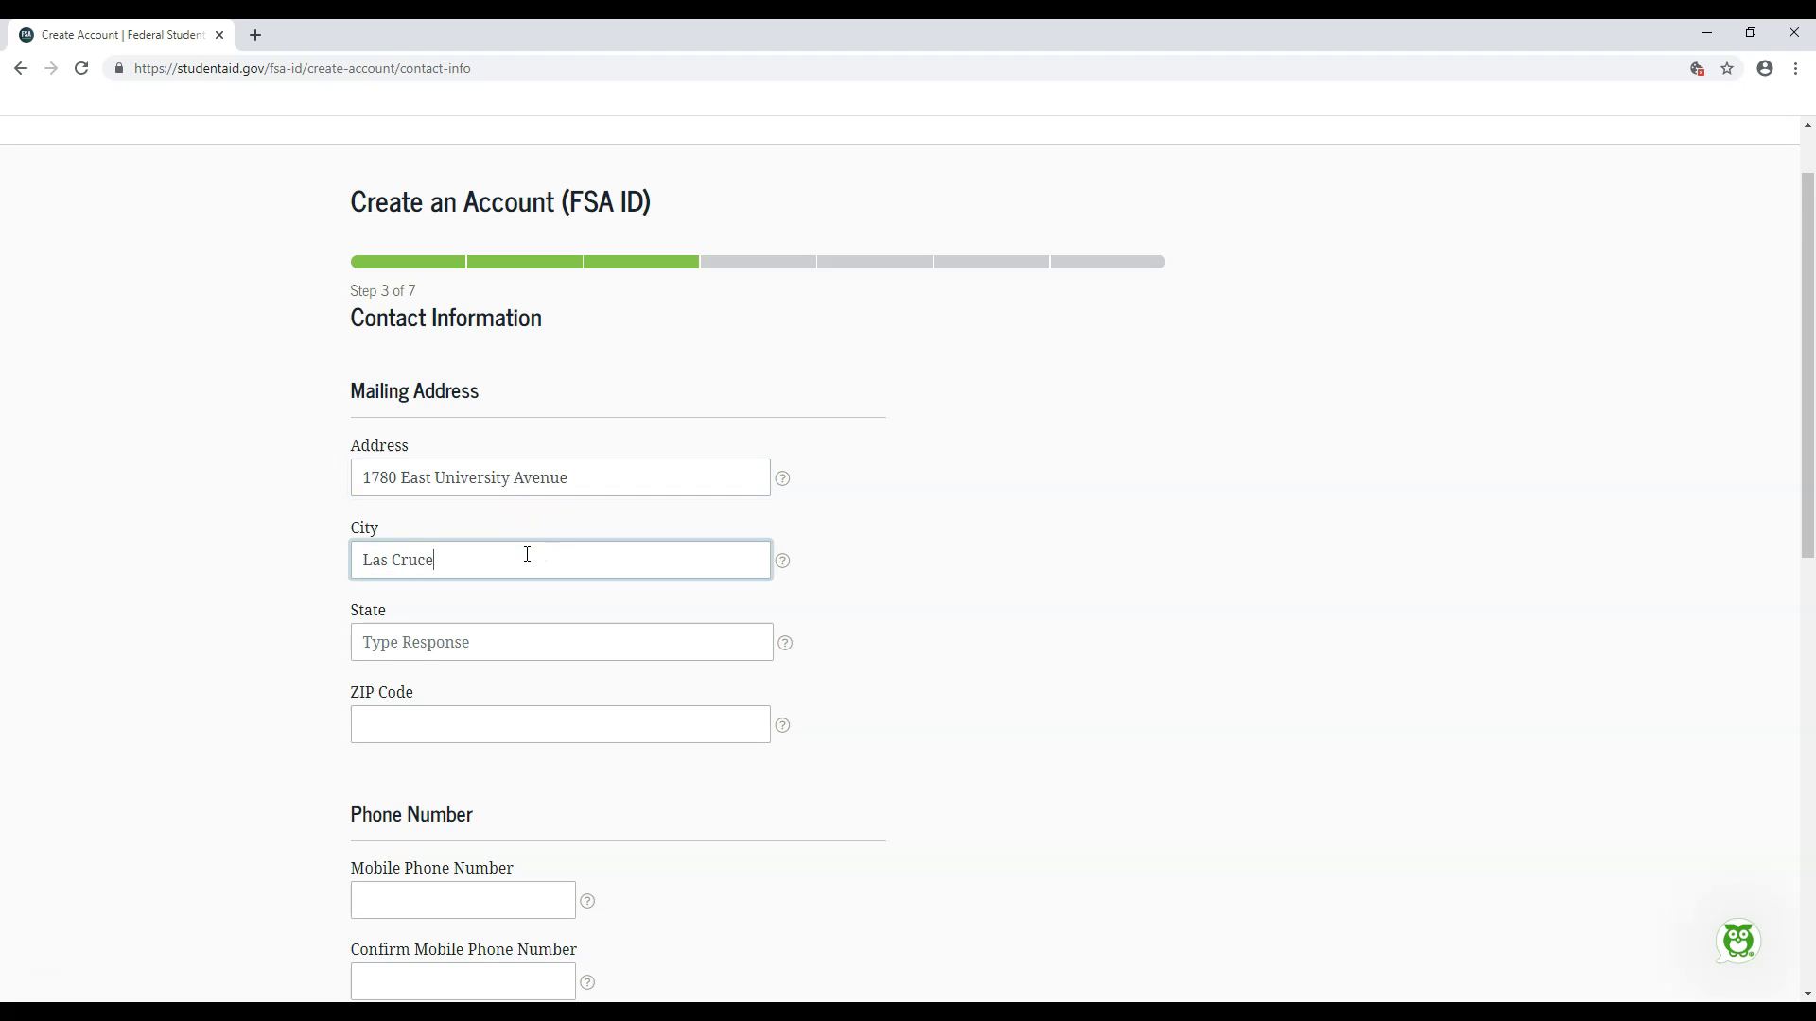
{"action": "left_click", "coordinate": [498, 655]}
{"action": "type", "text": "NM"}
{"action": "left_click", "coordinate": [478, 584]}
{"action": "left_click", "coordinate": [485, 722]}
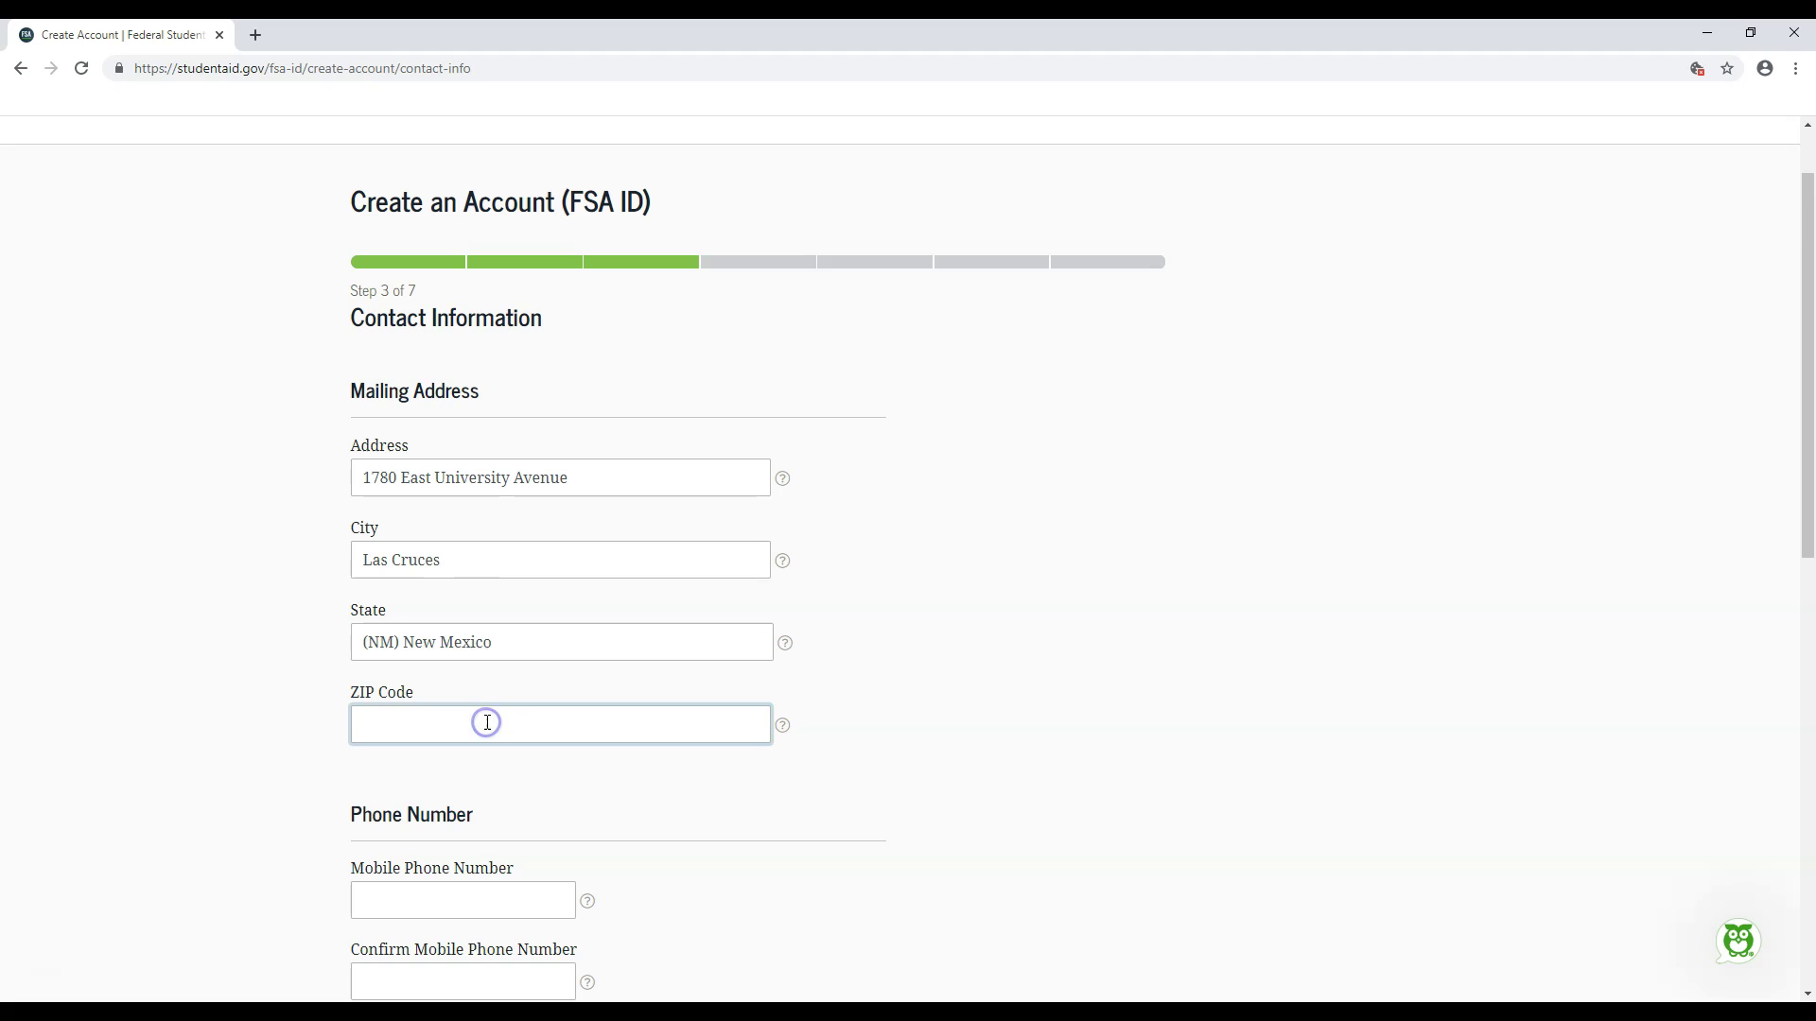
{"action": "type", "text": "88003"}
{"action": "left_click", "coordinate": [527, 771]}
Set up the mobile phone field and opt in to phone-based account recovery
{"action": "scroll", "coordinate": [960, 661], "scroll_direction": "up", "scroll_amount": 1}
{"action": "left_click", "coordinate": [961, 660]}
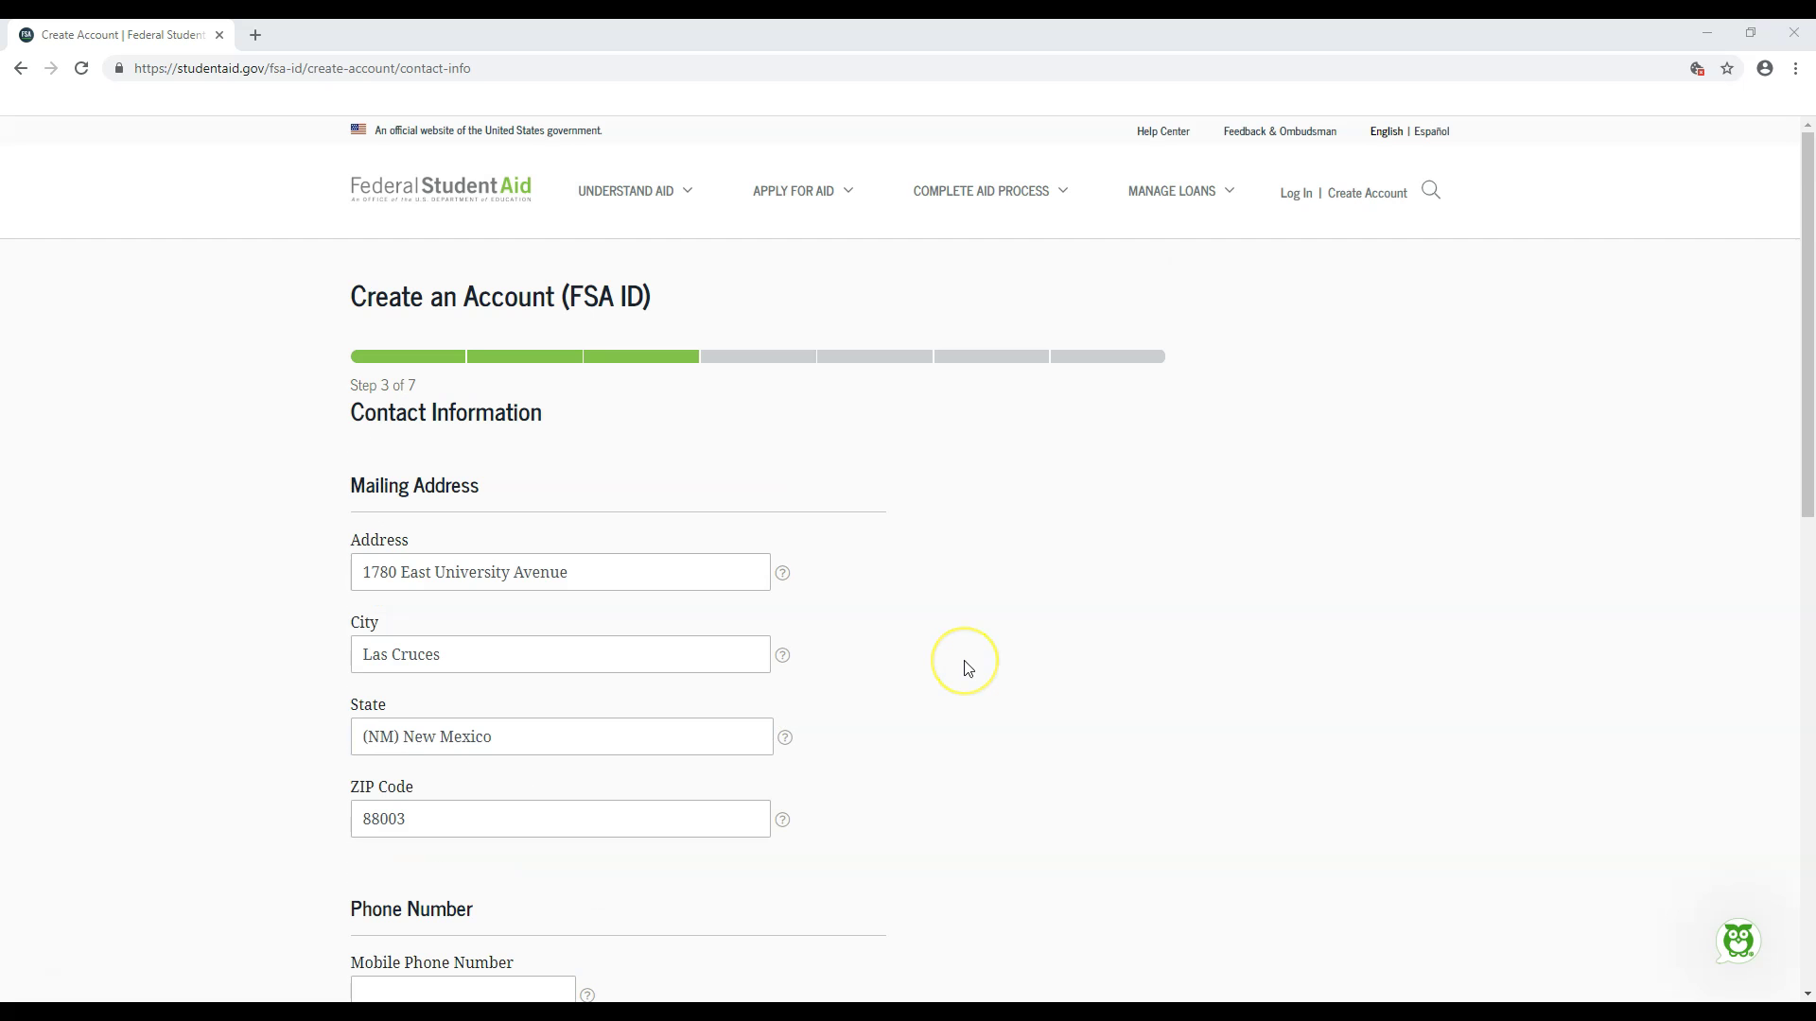
{"action": "left_click", "coordinate": [957, 662]}
{"action": "scroll", "coordinate": [949, 673], "scroll_direction": "down", "scroll_amount": 2}
{"action": "scroll", "coordinate": [949, 673], "scroll_direction": "down", "scroll_amount": 3}
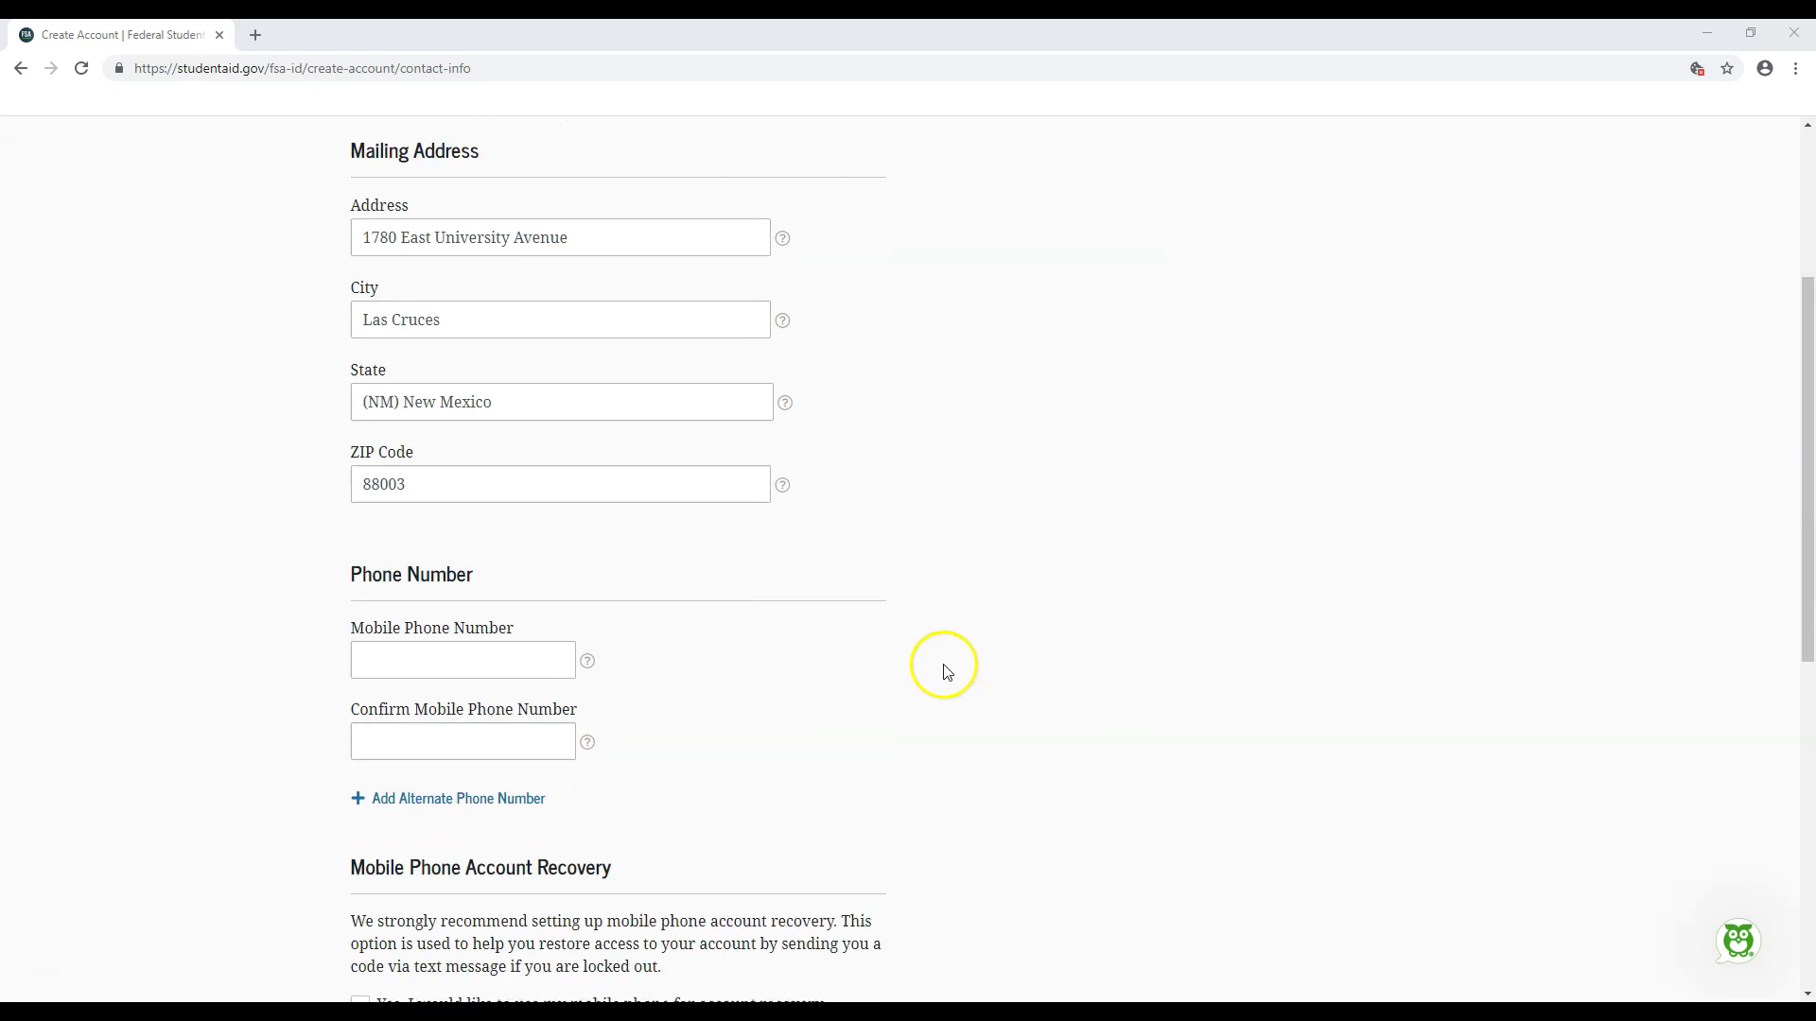
{"action": "left_click", "coordinate": [375, 527]}
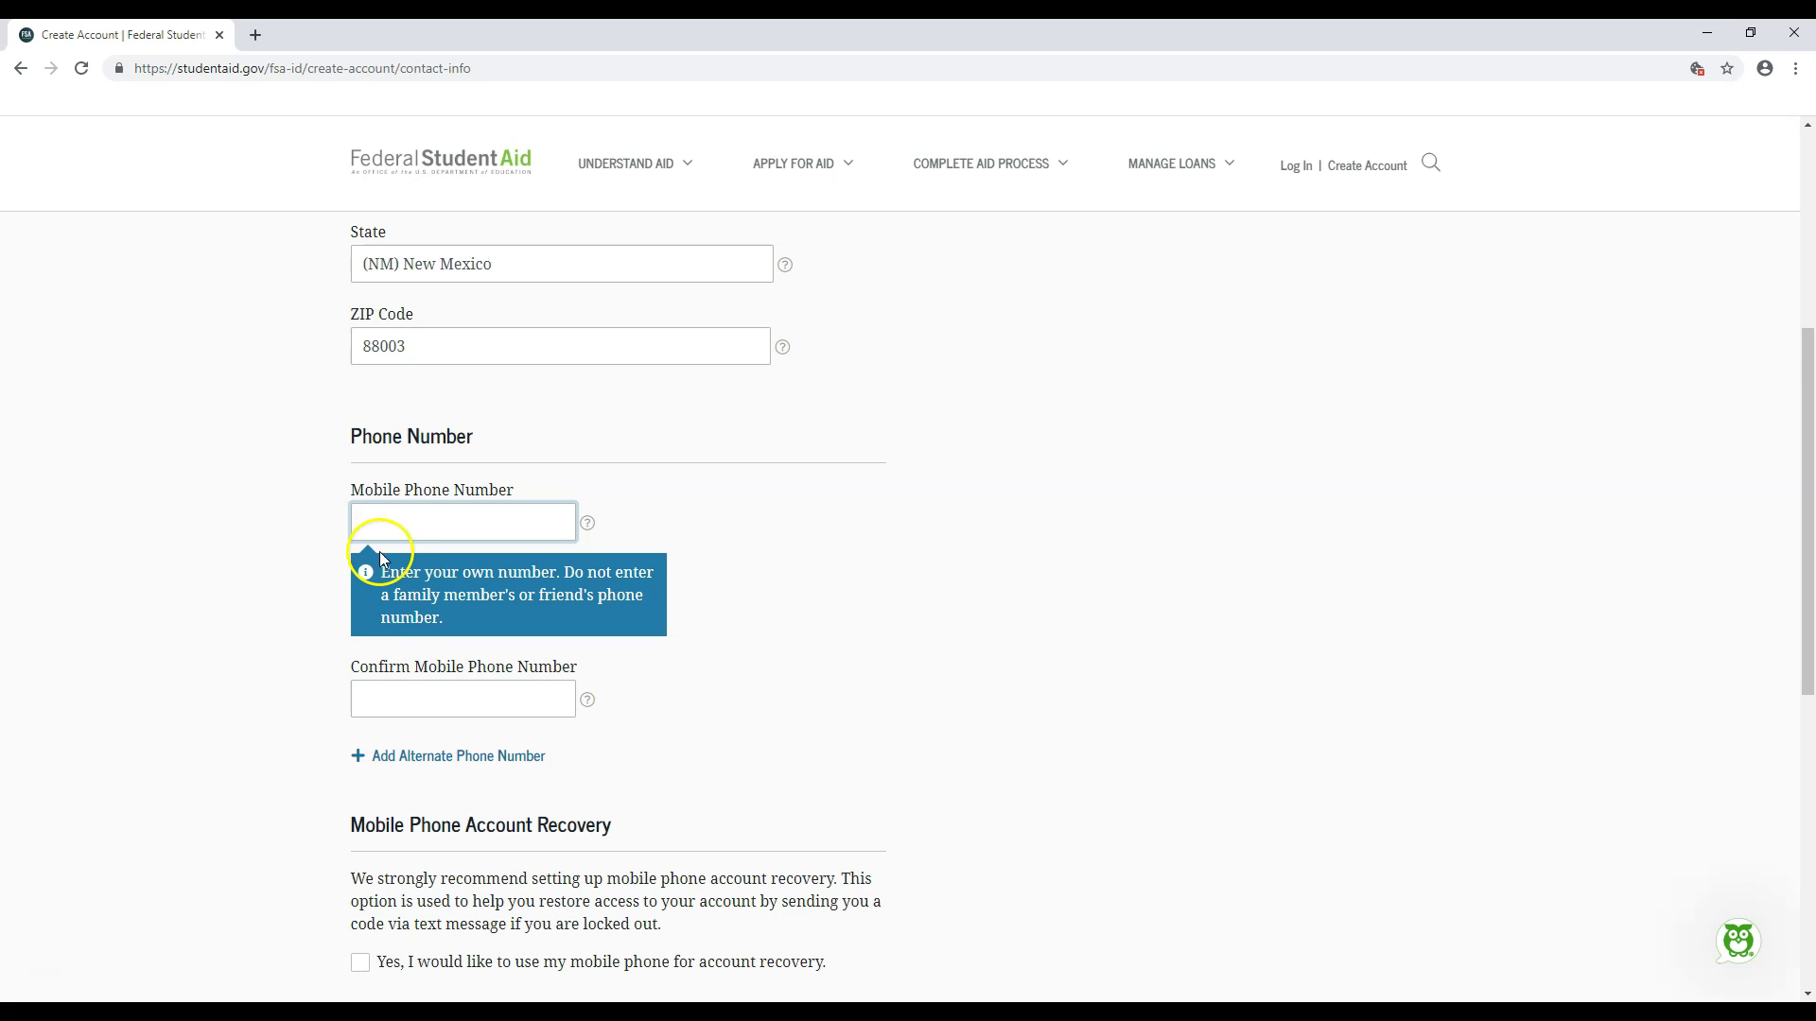
{"action": "left_click", "coordinate": [367, 977]}
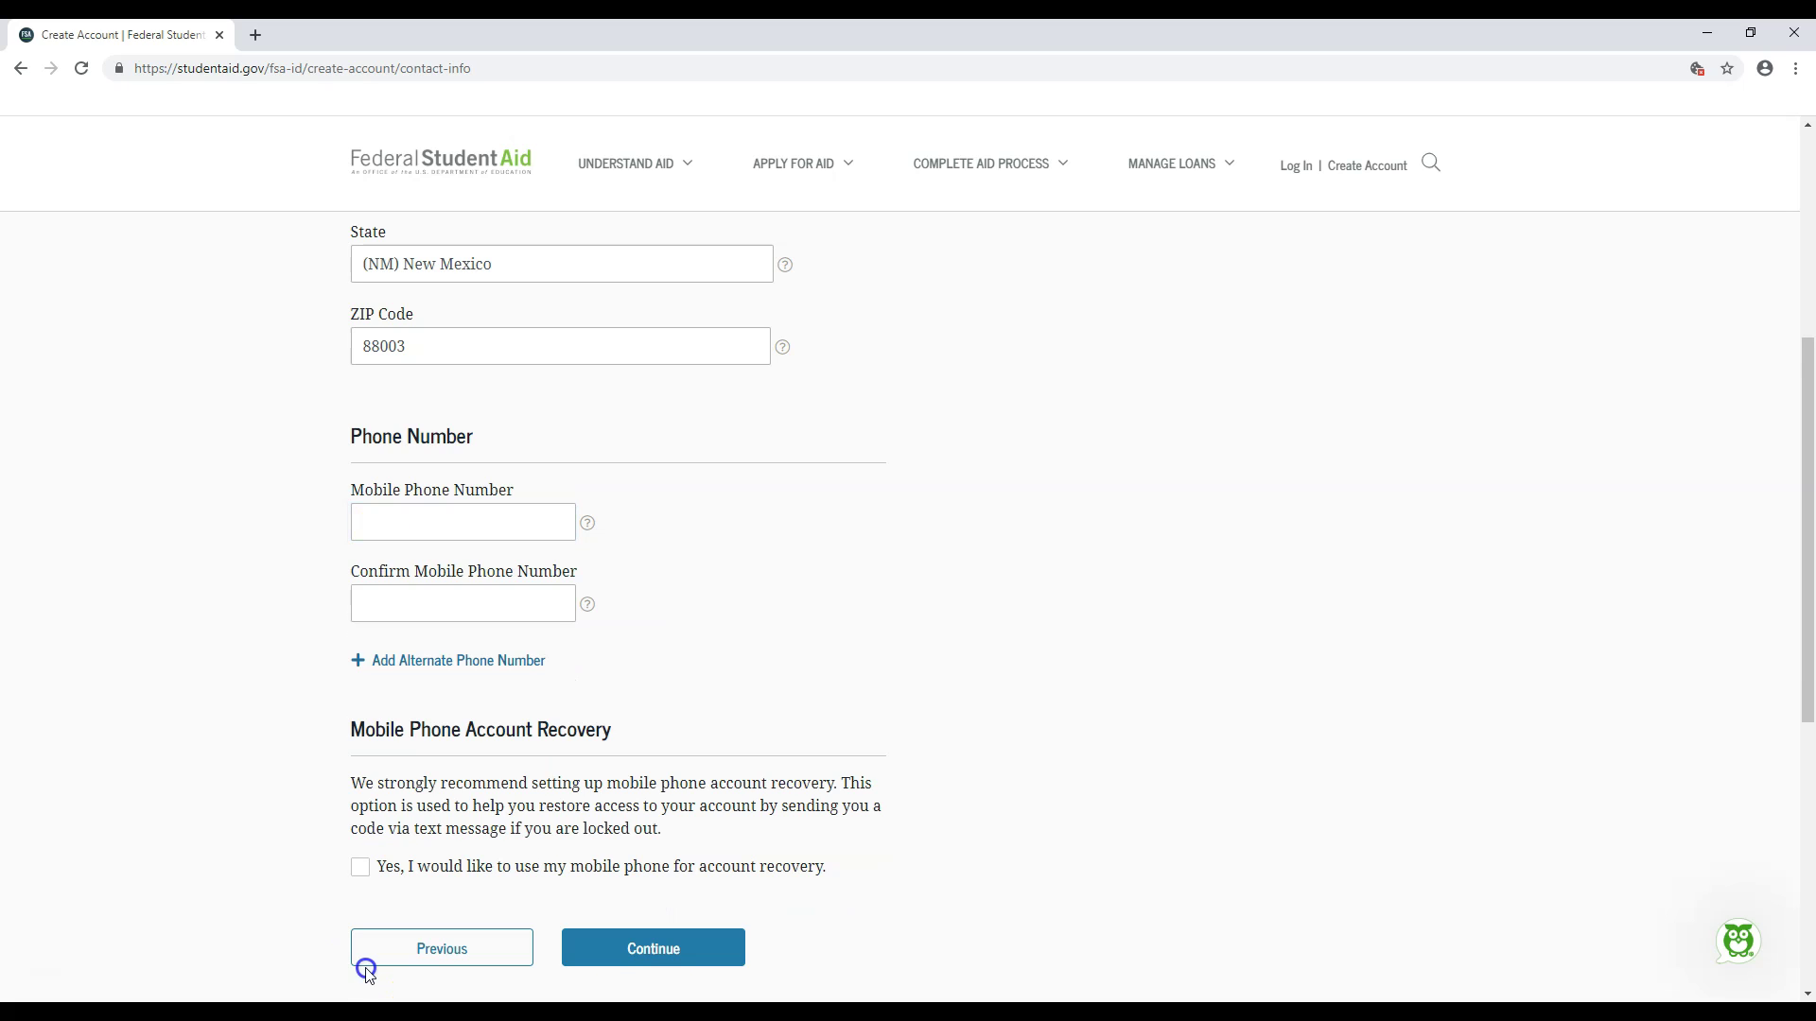
{"action": "left_click", "coordinate": [365, 872]}
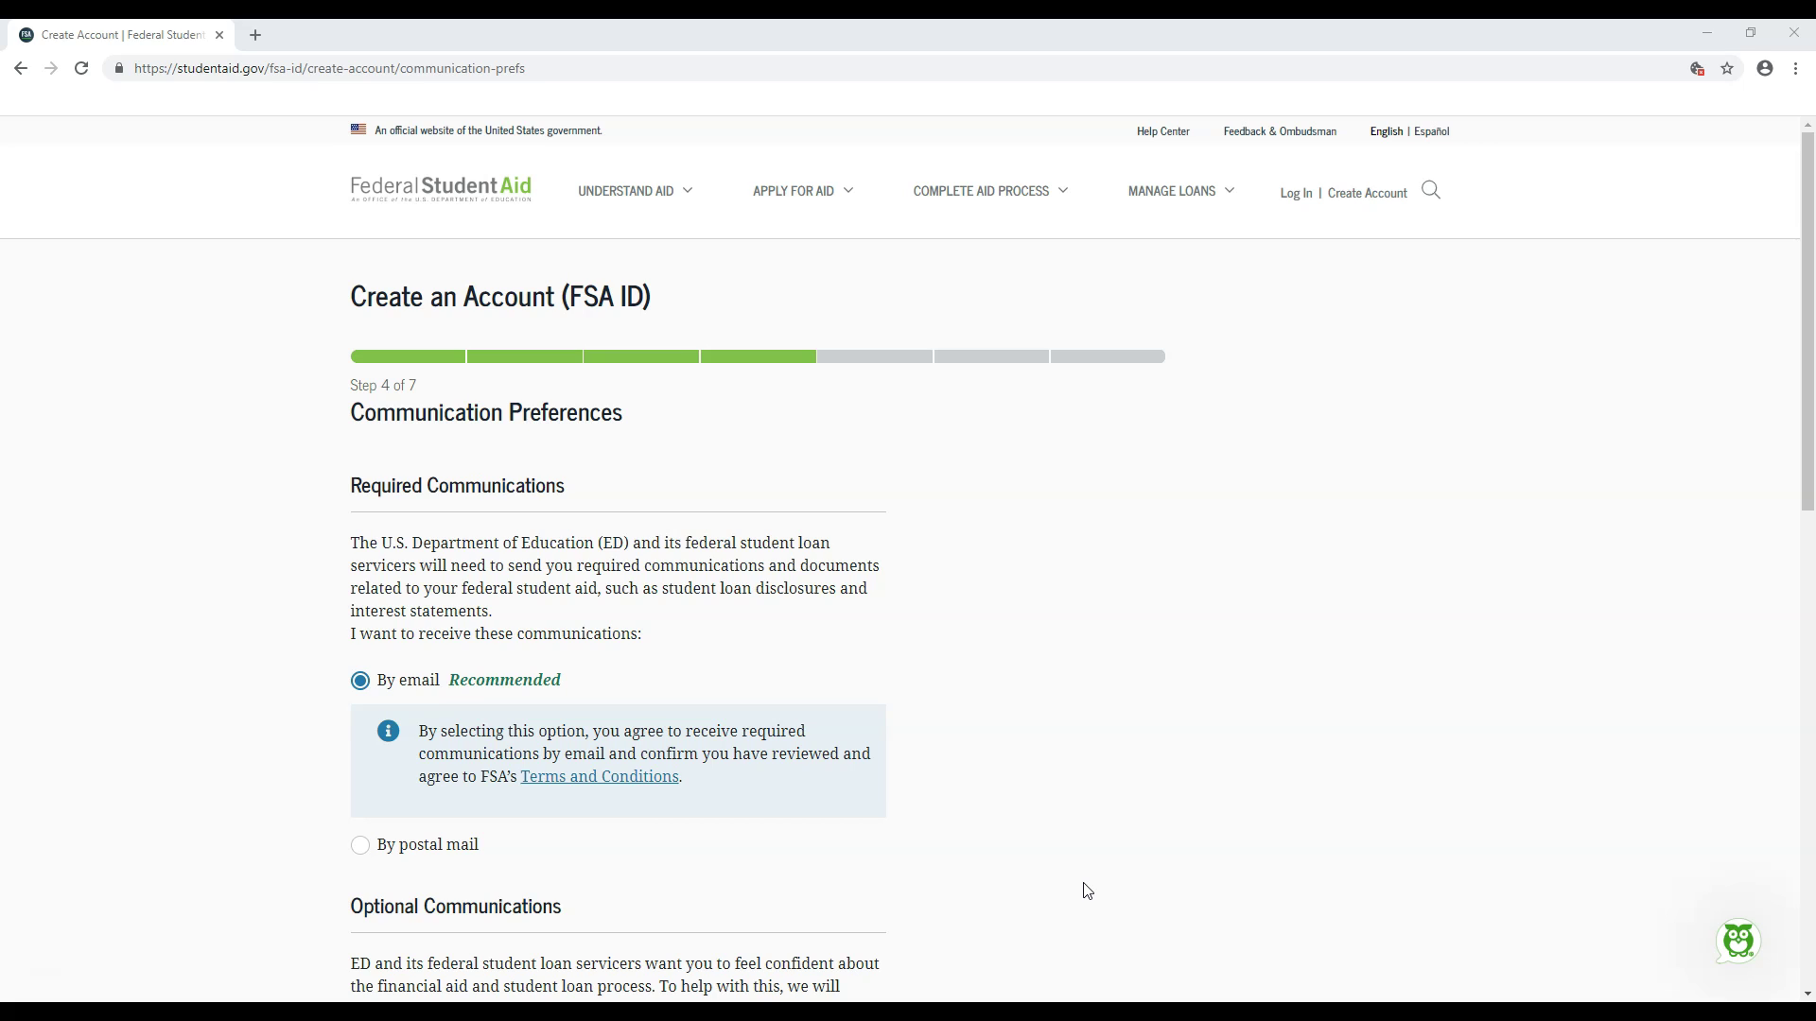
Keep email for required communications and English as the preferred language
{"action": "scroll", "coordinate": [1105, 571], "scroll_direction": "down", "scroll_amount": 6}
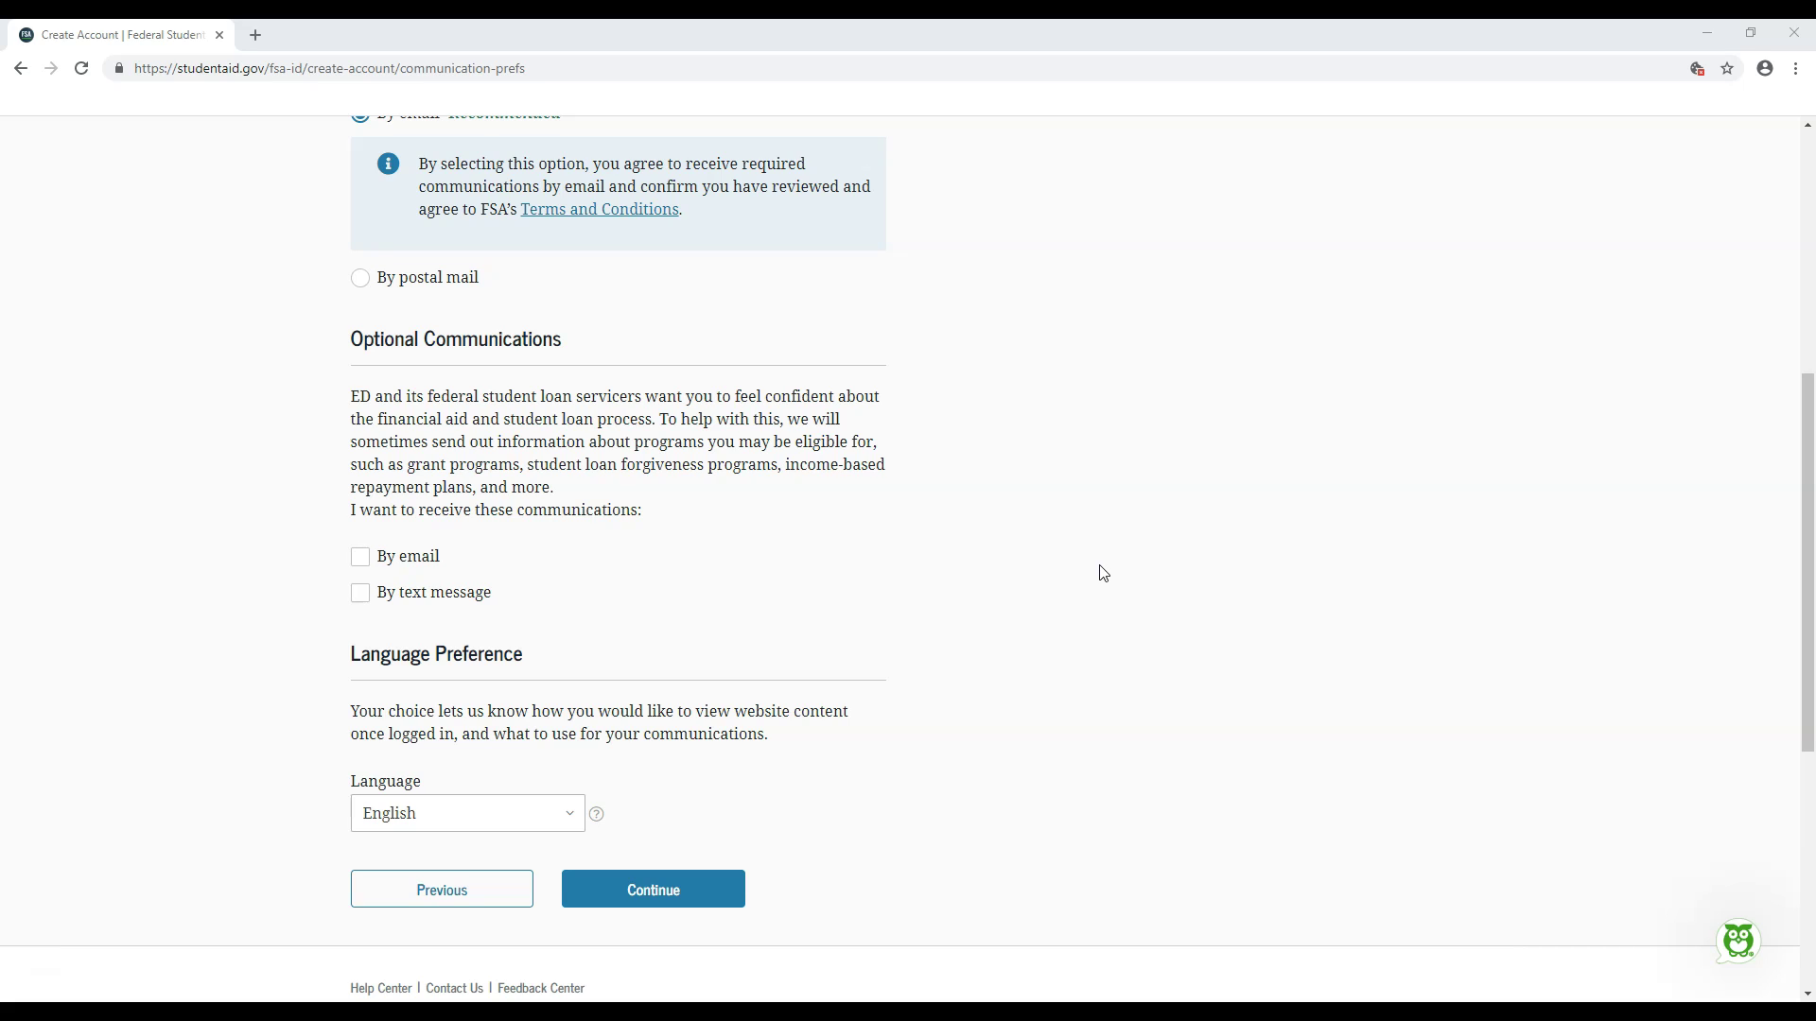
{"action": "scroll", "coordinate": [1103, 574], "scroll_direction": "down", "scroll_amount": 2}
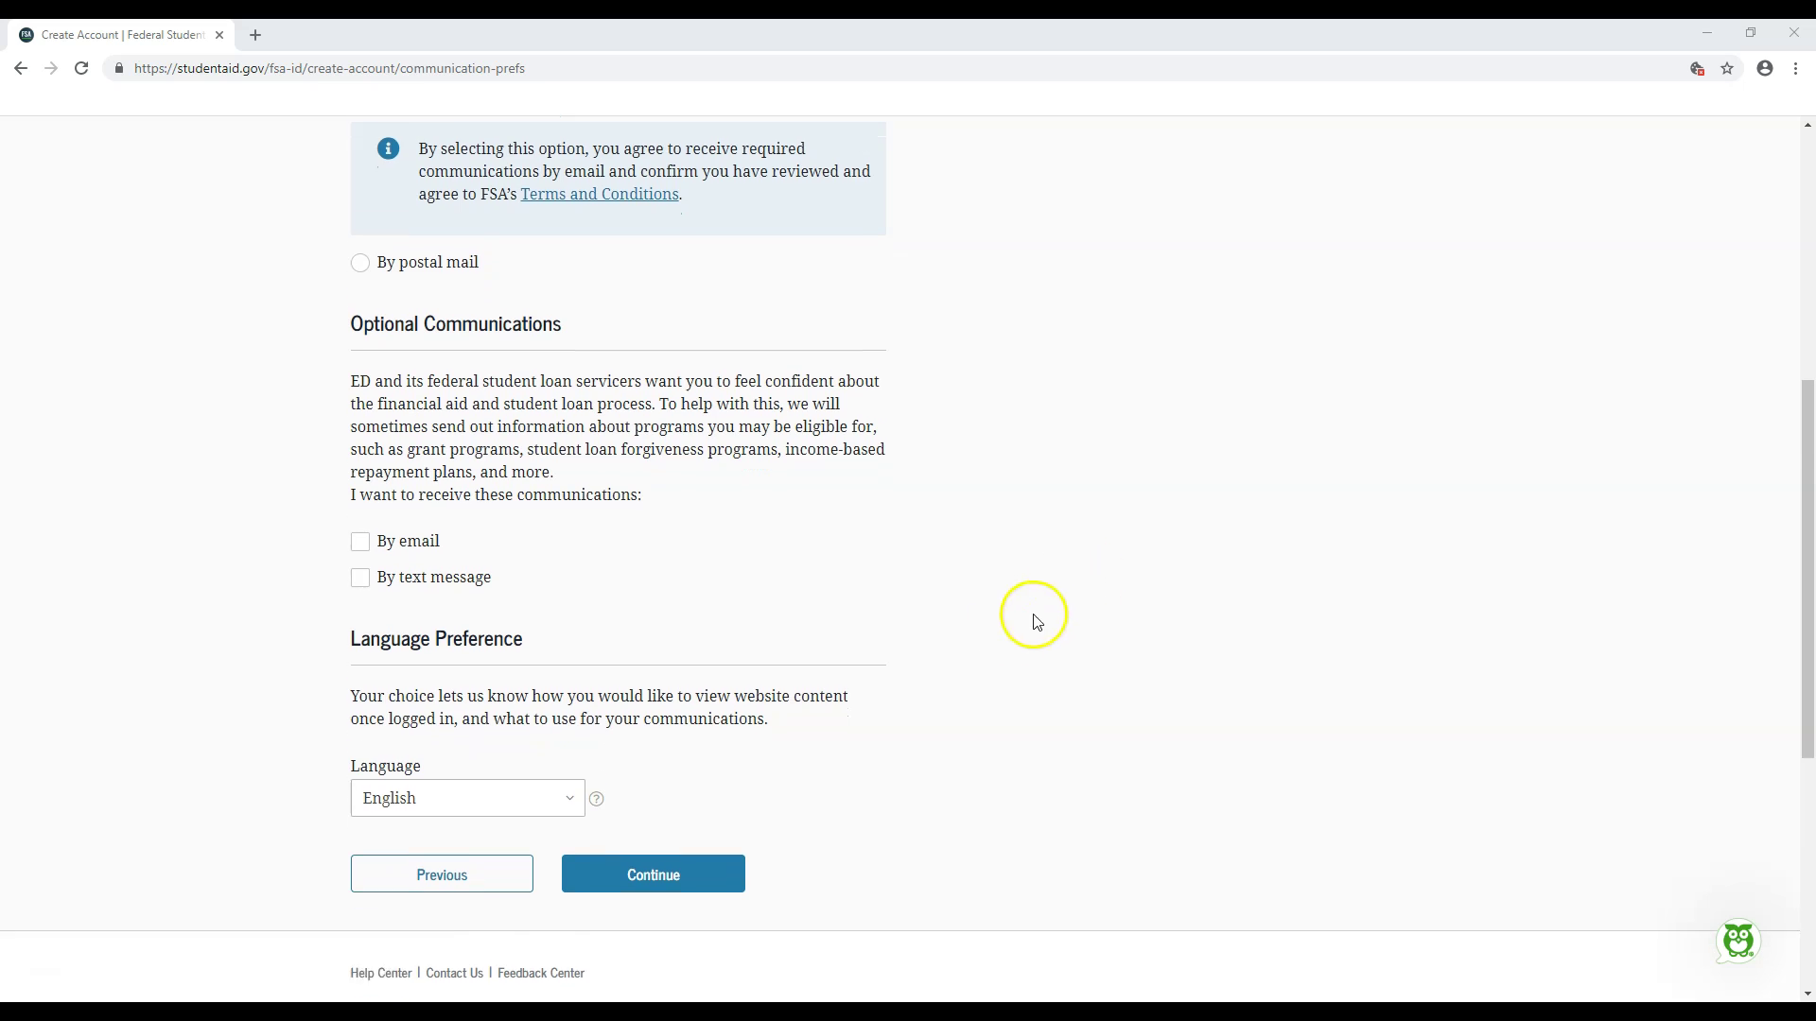
{"action": "left_click", "coordinate": [570, 628]}
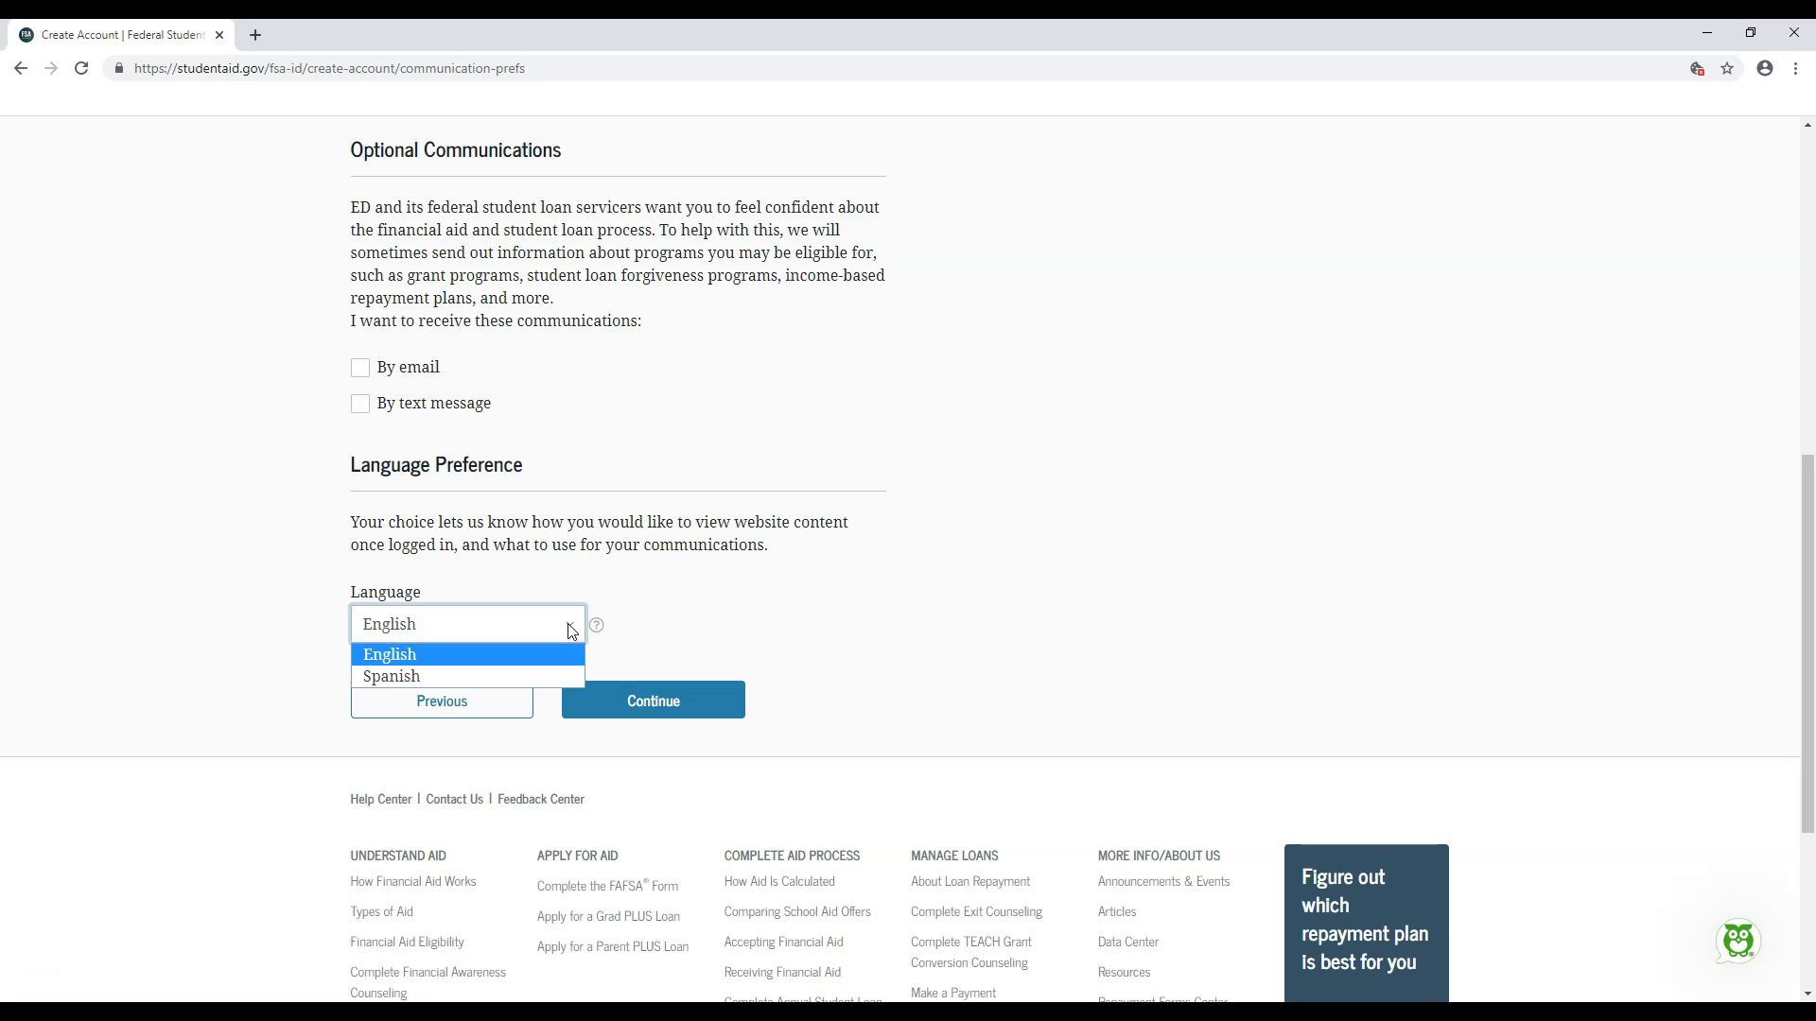
{"action": "left_click", "coordinate": [570, 628]}
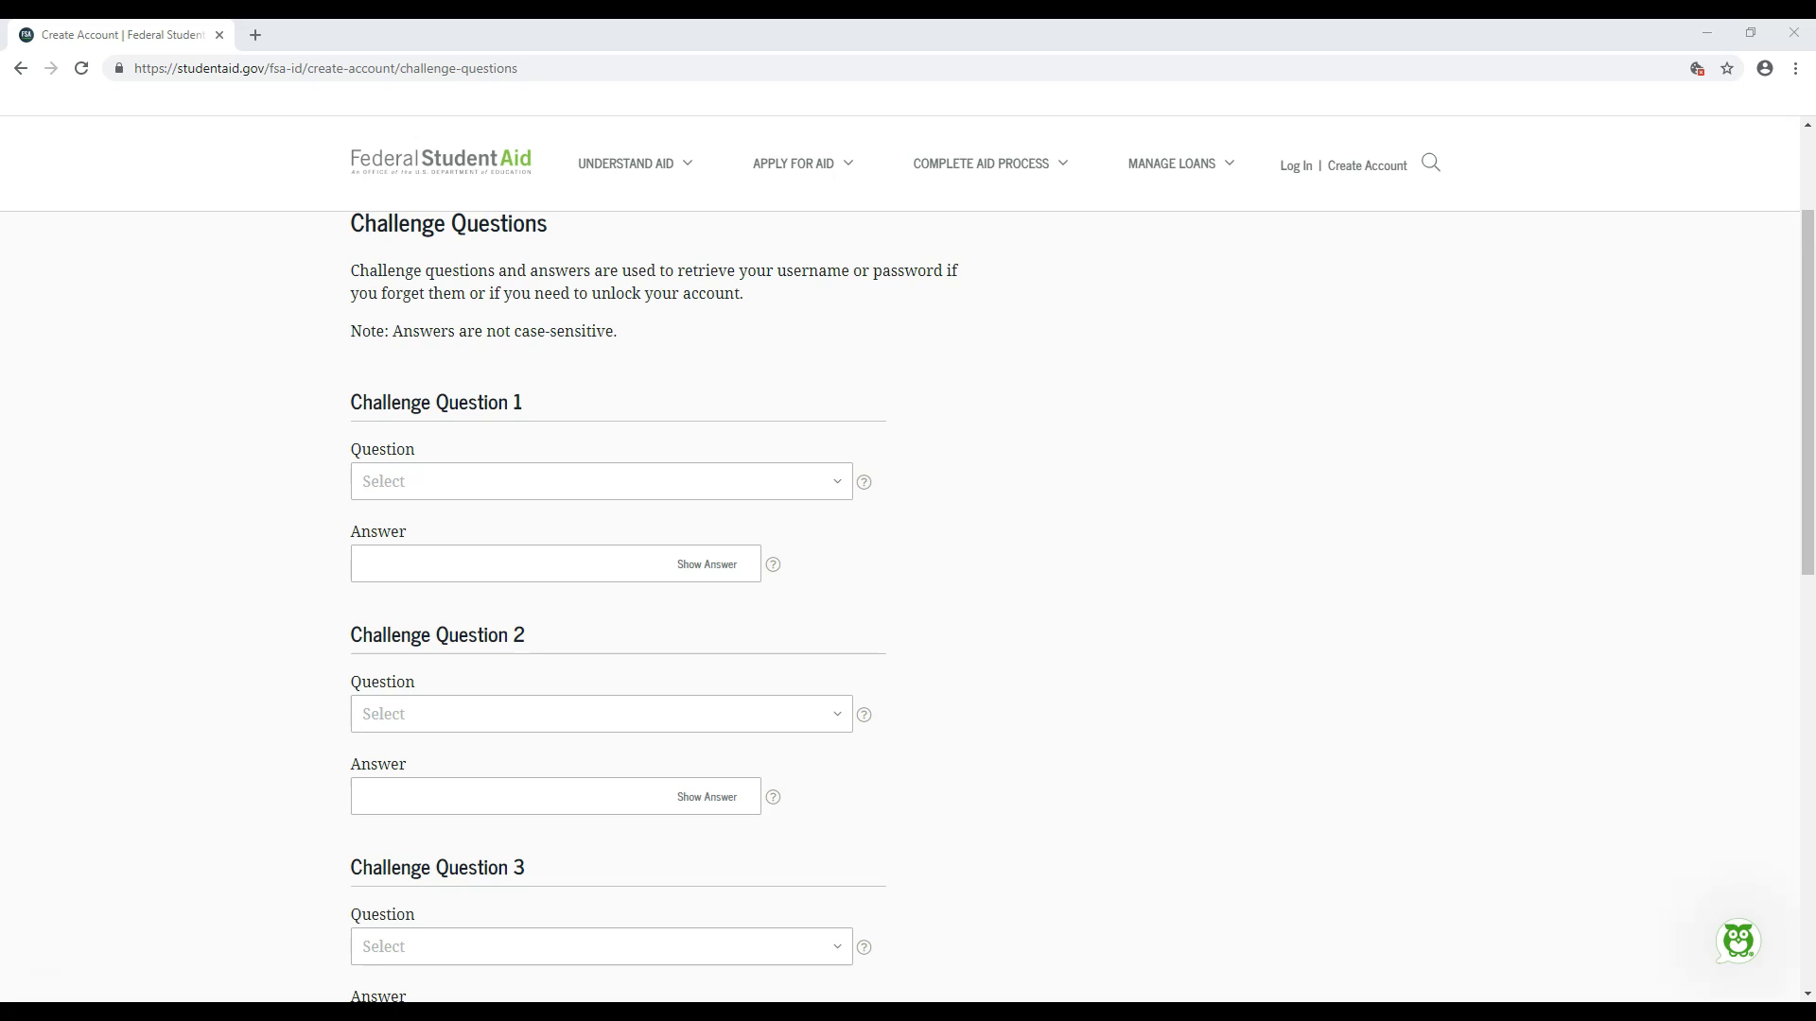
Check the Challenge Question 1 list and submit the challenge questions
{"action": "left_click", "coordinate": [832, 487]}
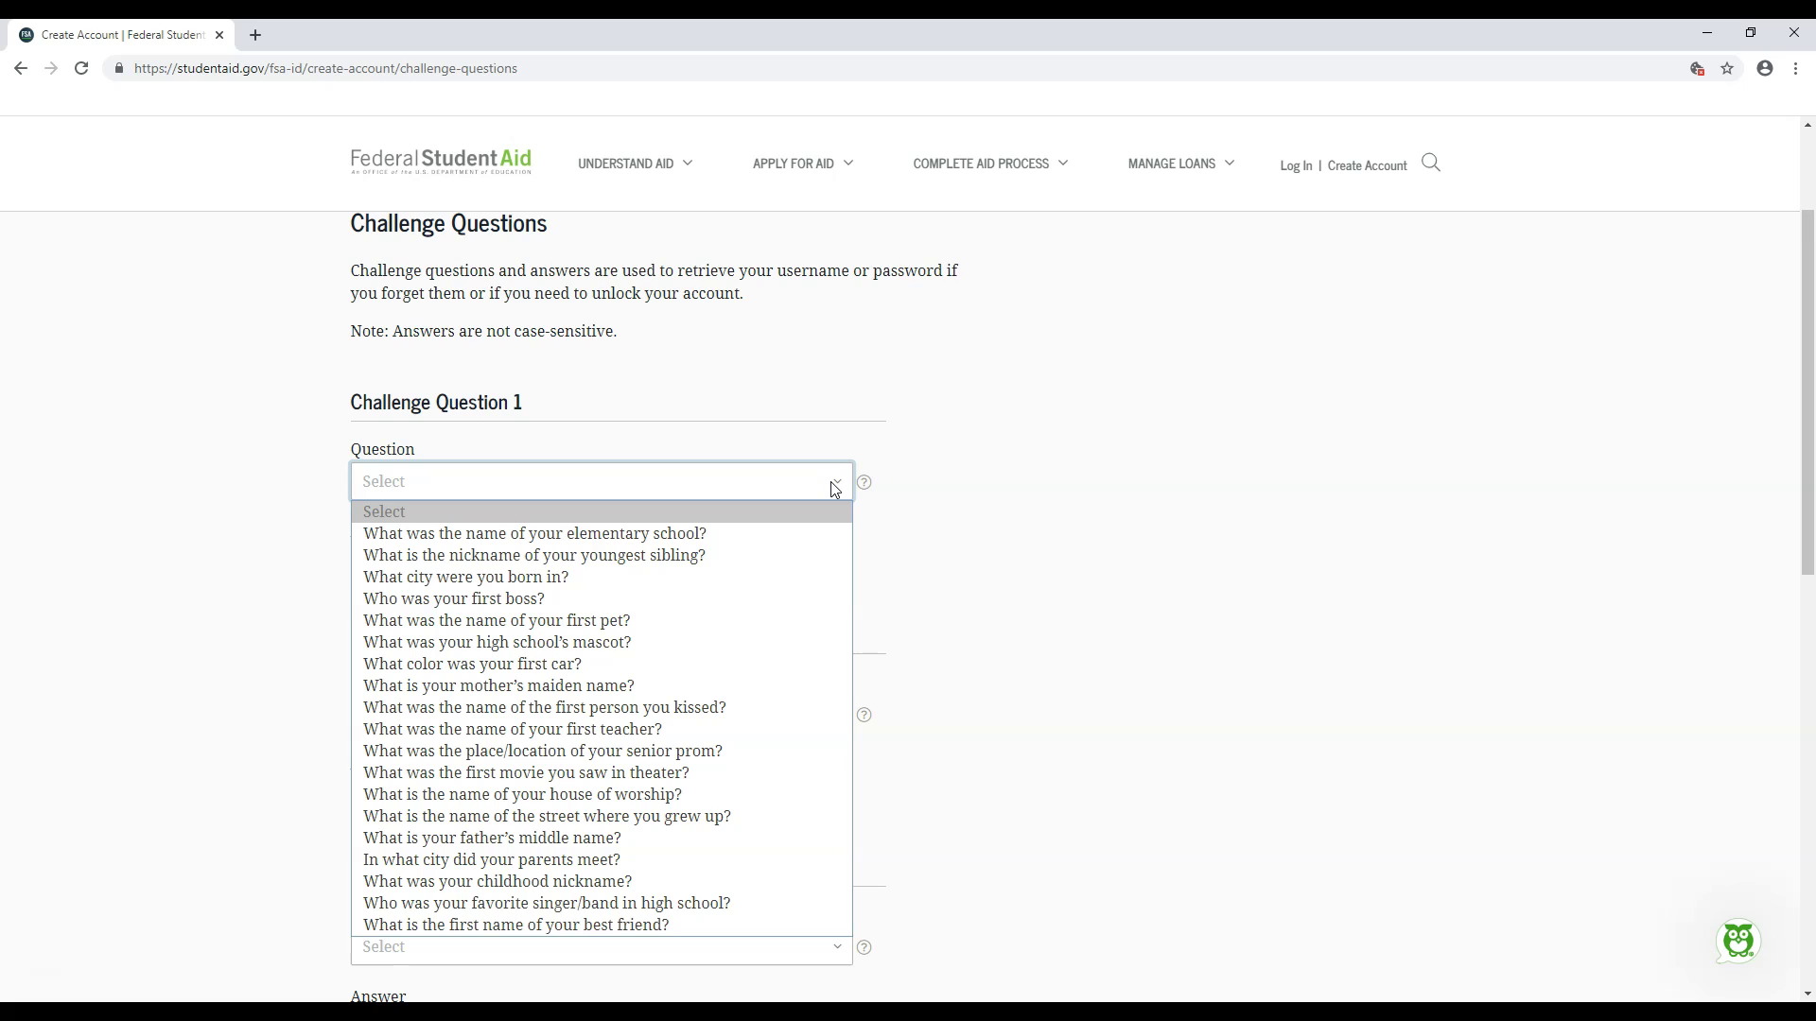
{"action": "left_click", "coordinate": [832, 485]}
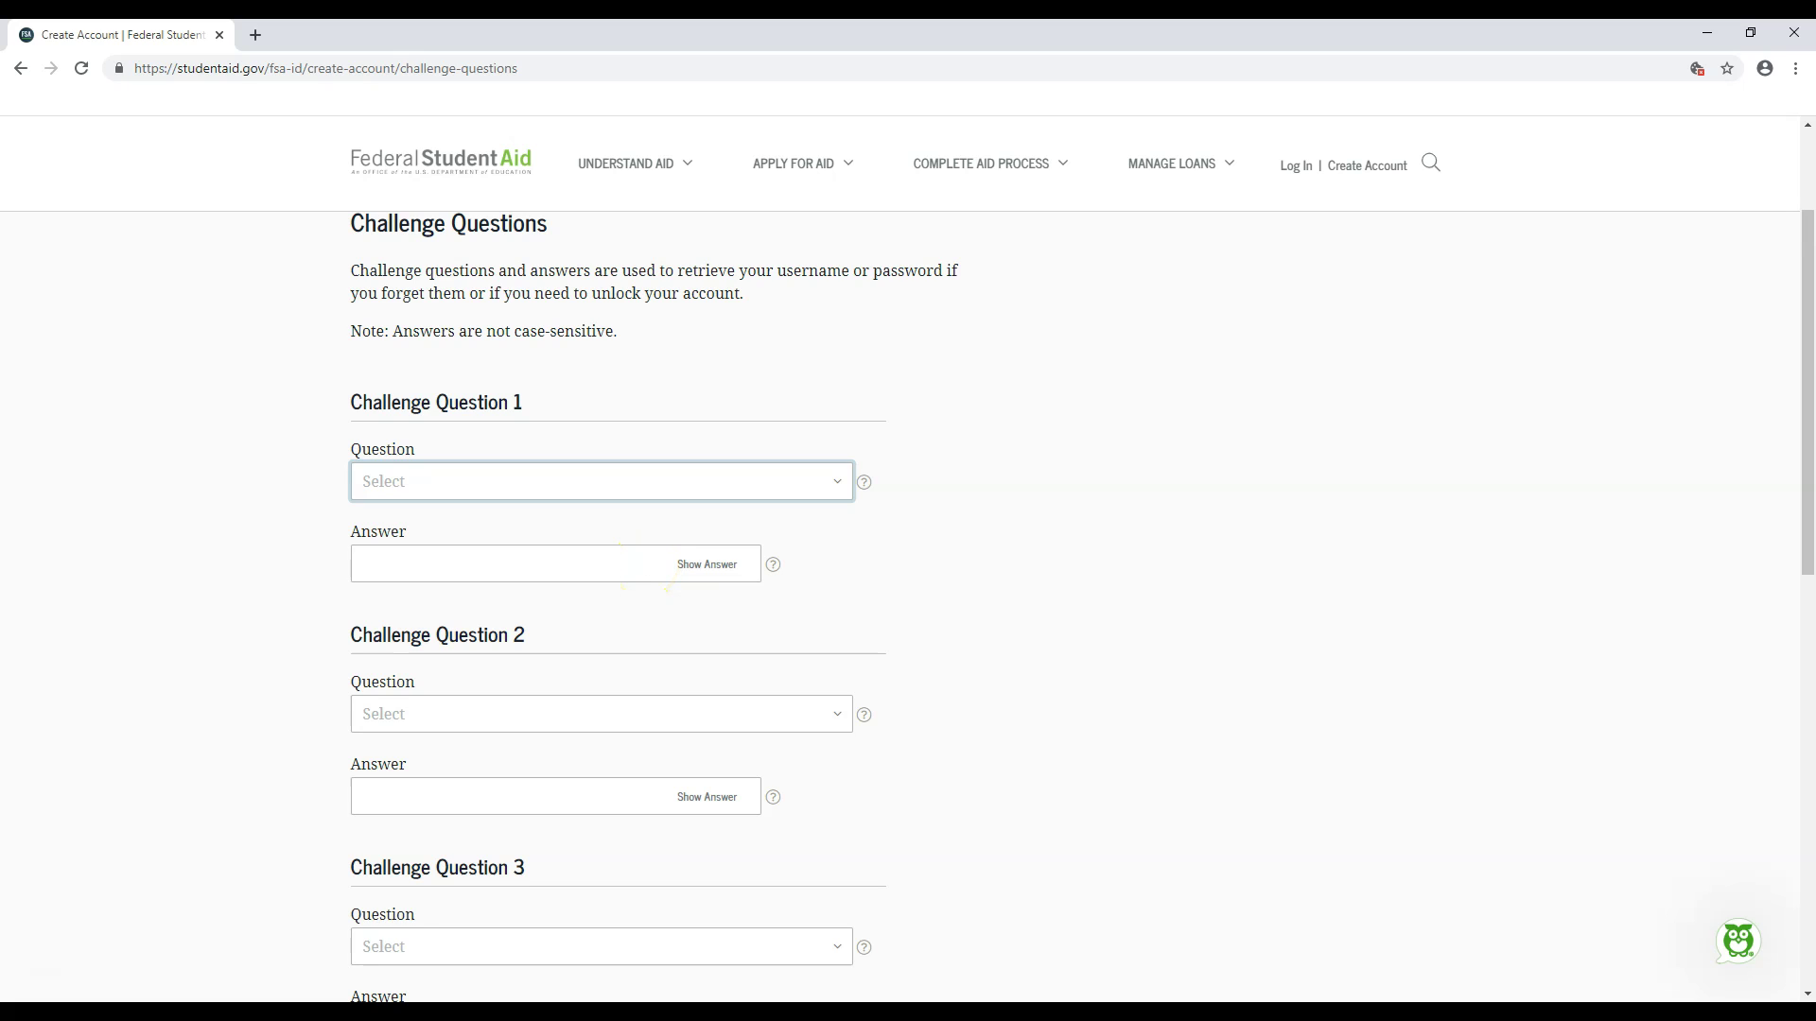
{"action": "scroll", "coordinate": [662, 567], "scroll_direction": "down", "scroll_amount": 5}
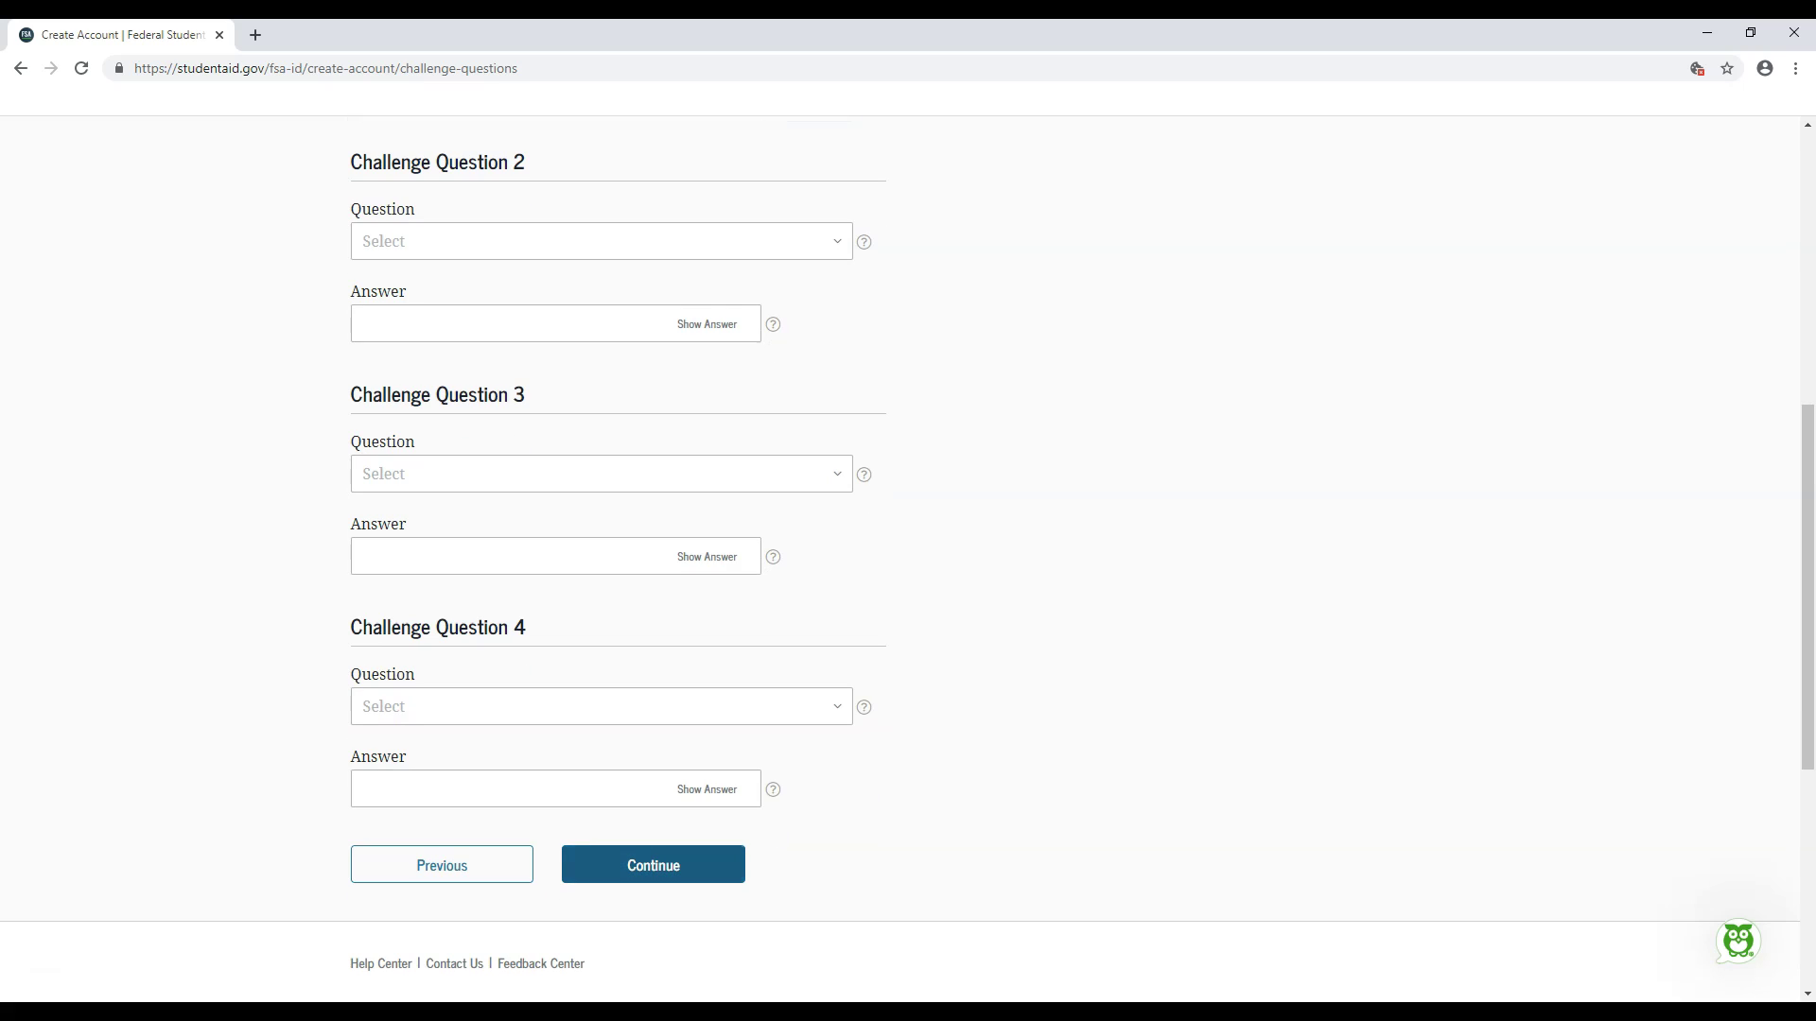
{"action": "left_click", "coordinate": [653, 865]}
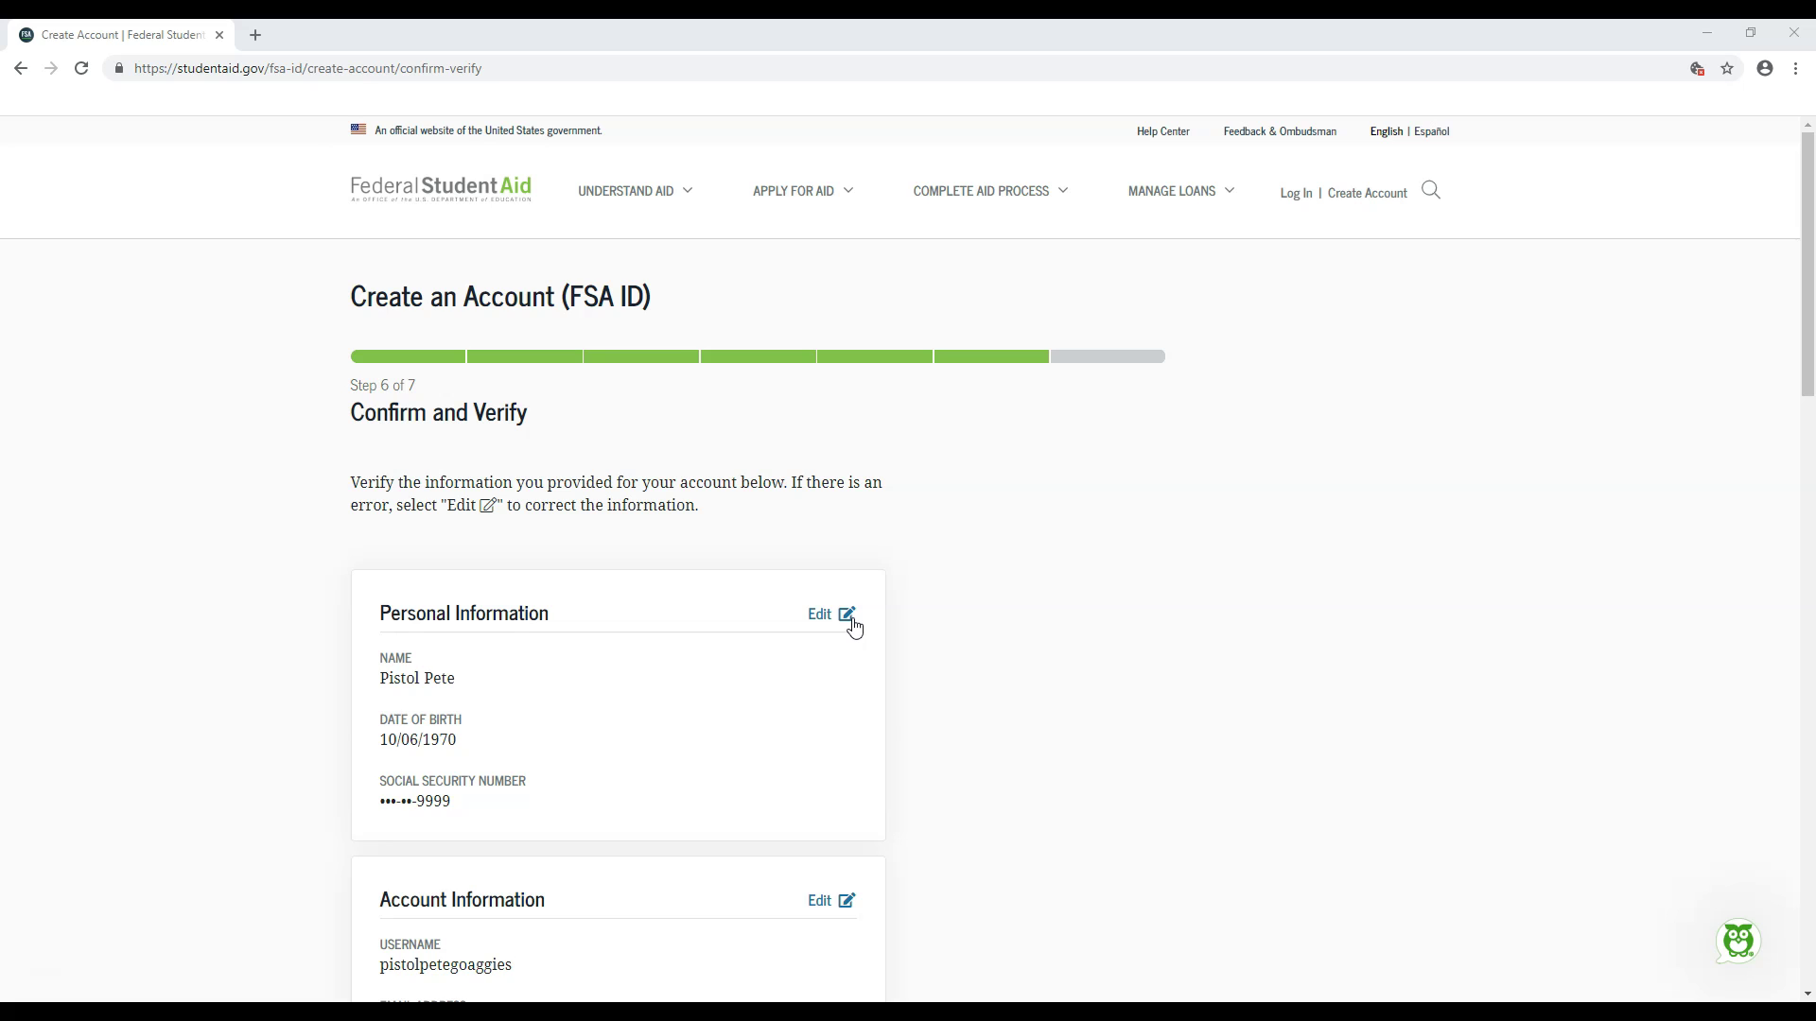
Accept Federal Student Aid's Terms and Conditions and continue to Account Recovery
{"action": "scroll", "coordinate": [854, 627], "scroll_direction": "down", "scroll_amount": 10}
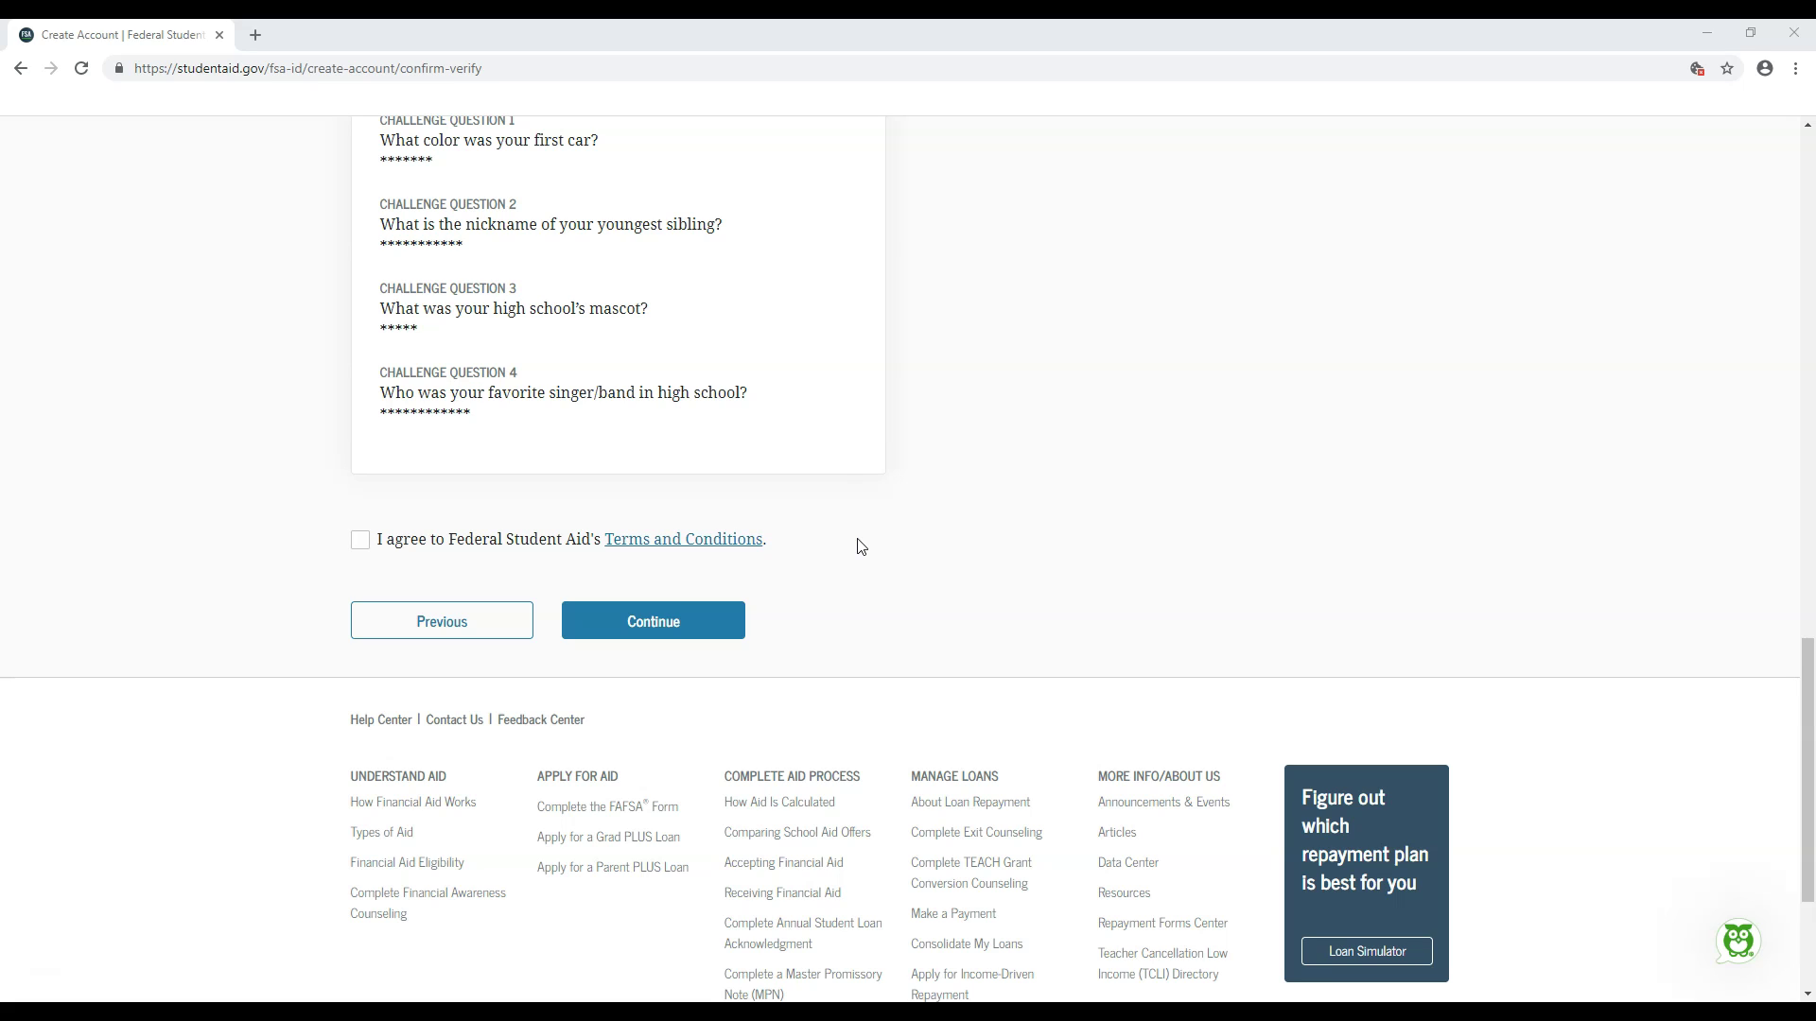
{"action": "left_click", "coordinate": [361, 540]}
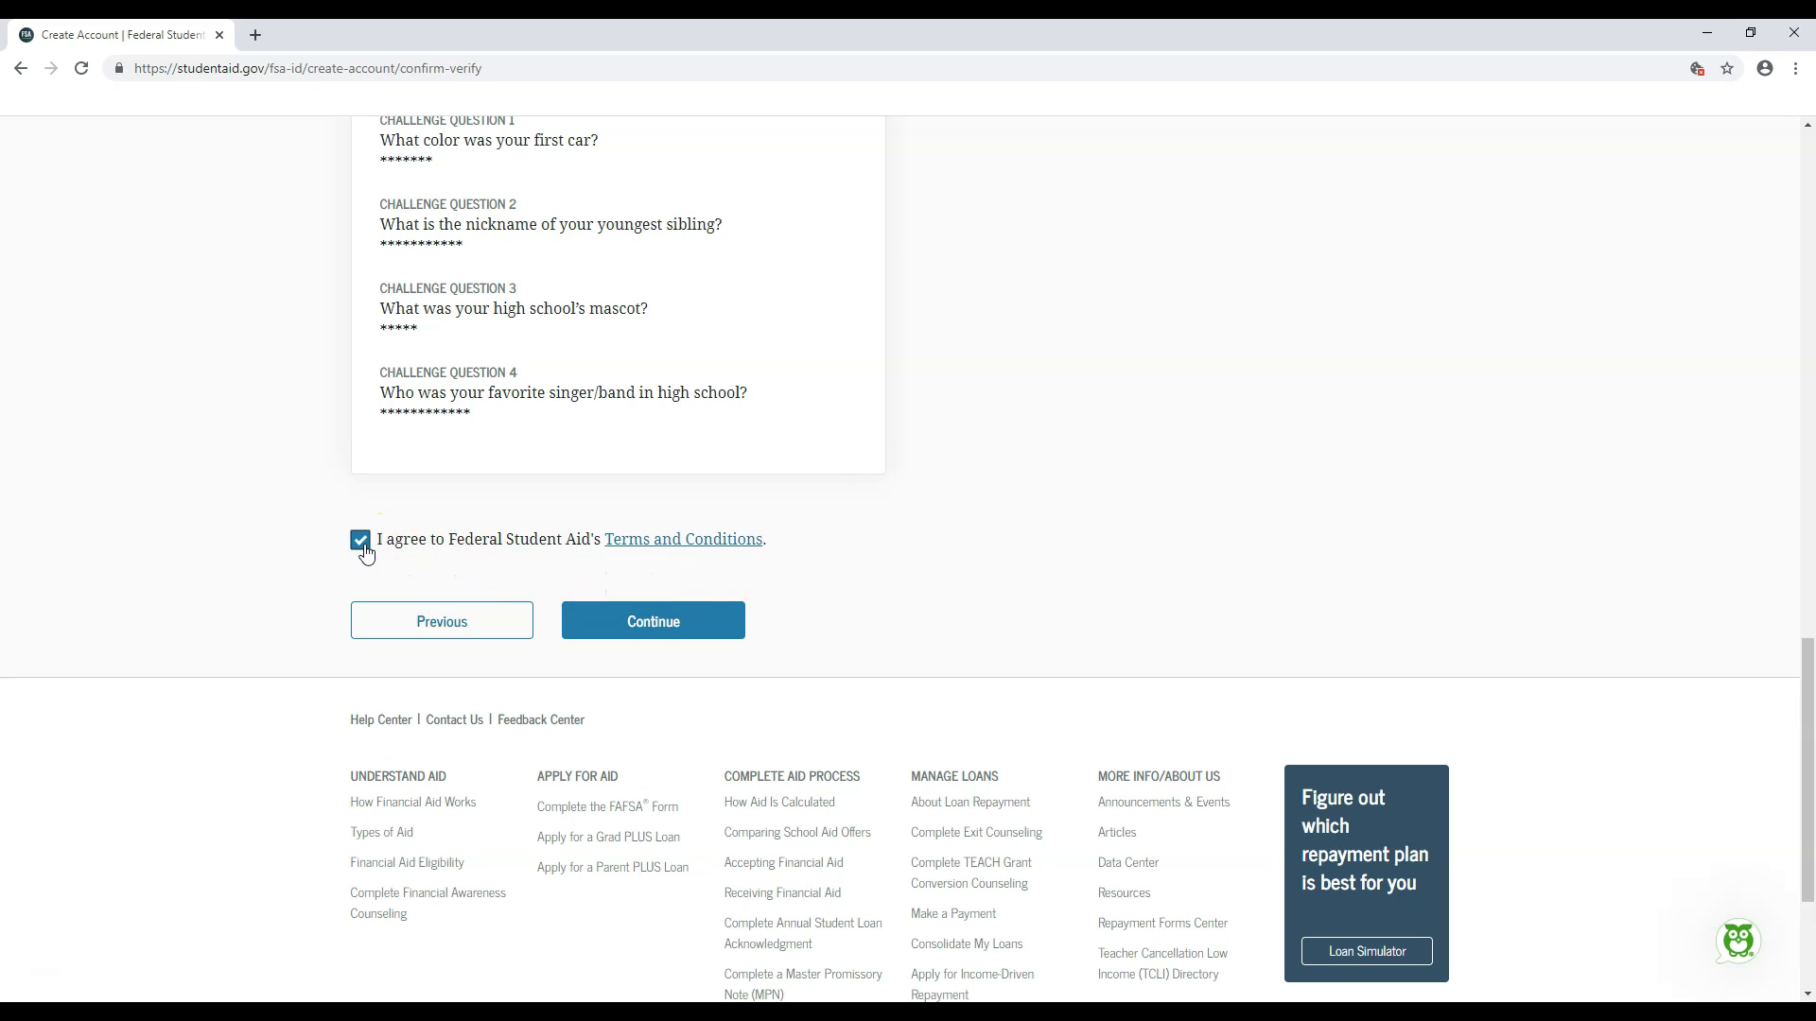
{"action": "left_click", "coordinate": [652, 620]}
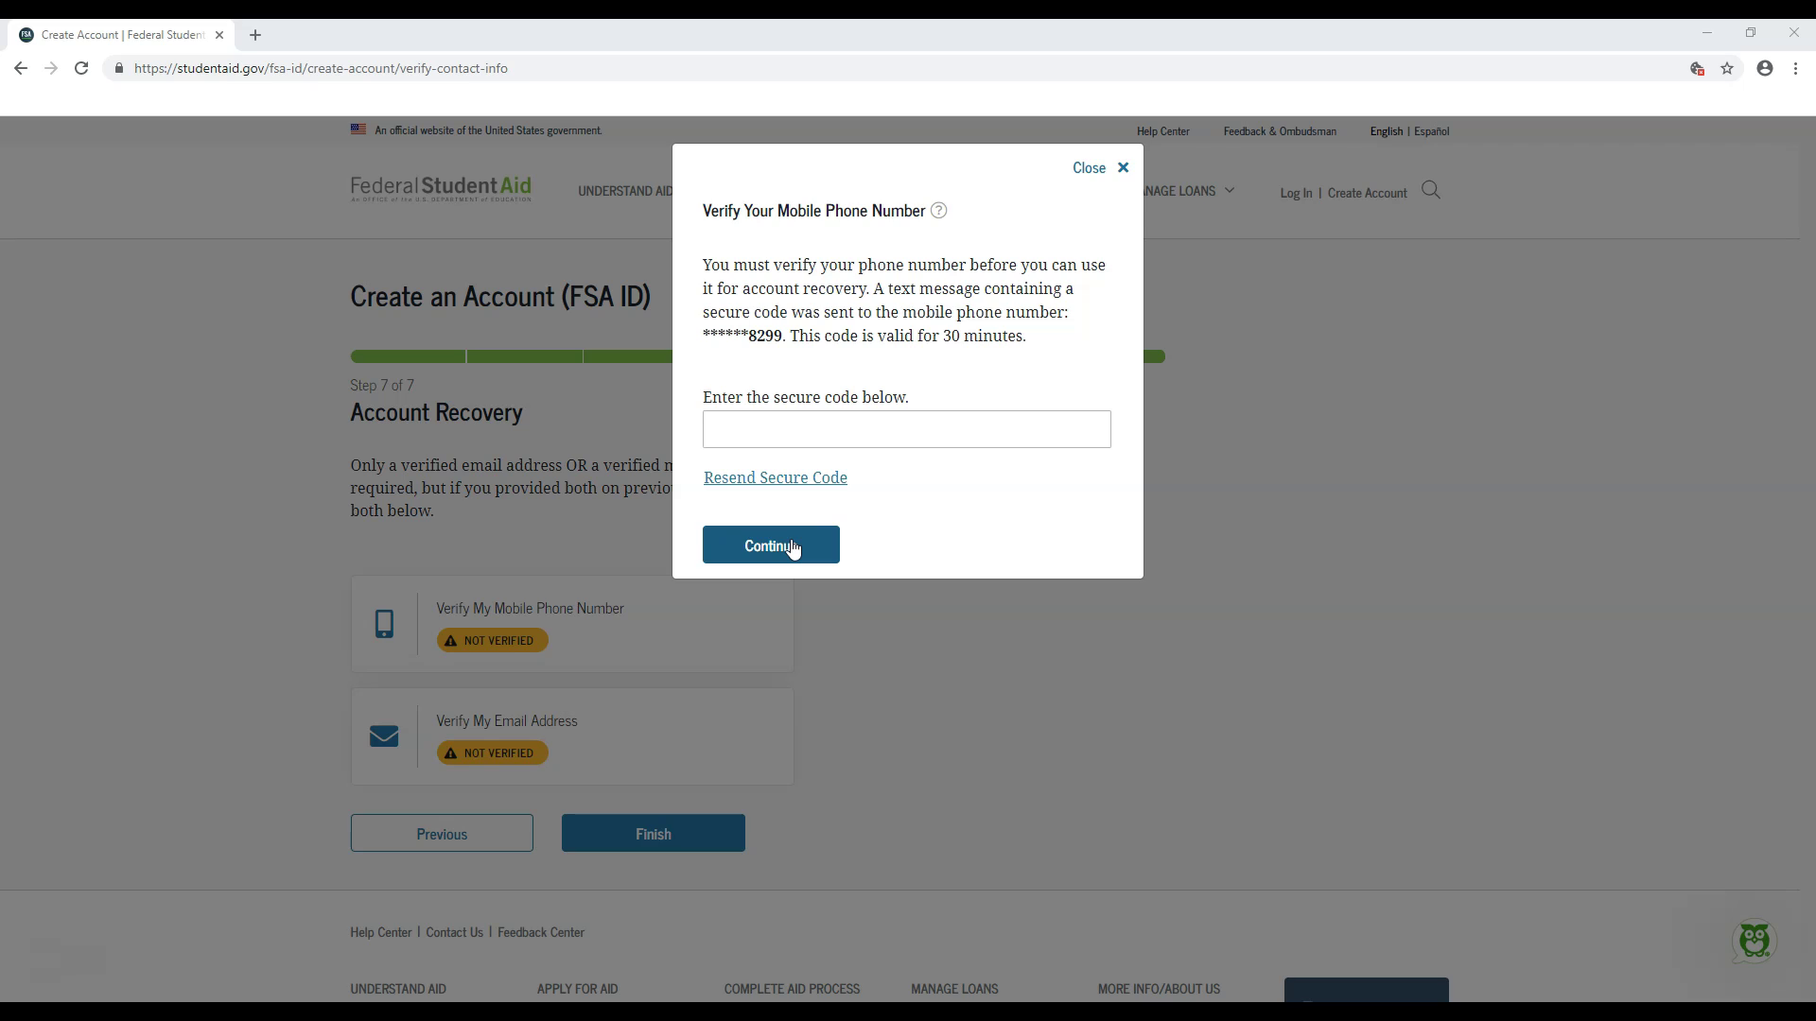
Submit the texted phone verification code to complete account creation
{"action": "left_click", "coordinate": [975, 500]}
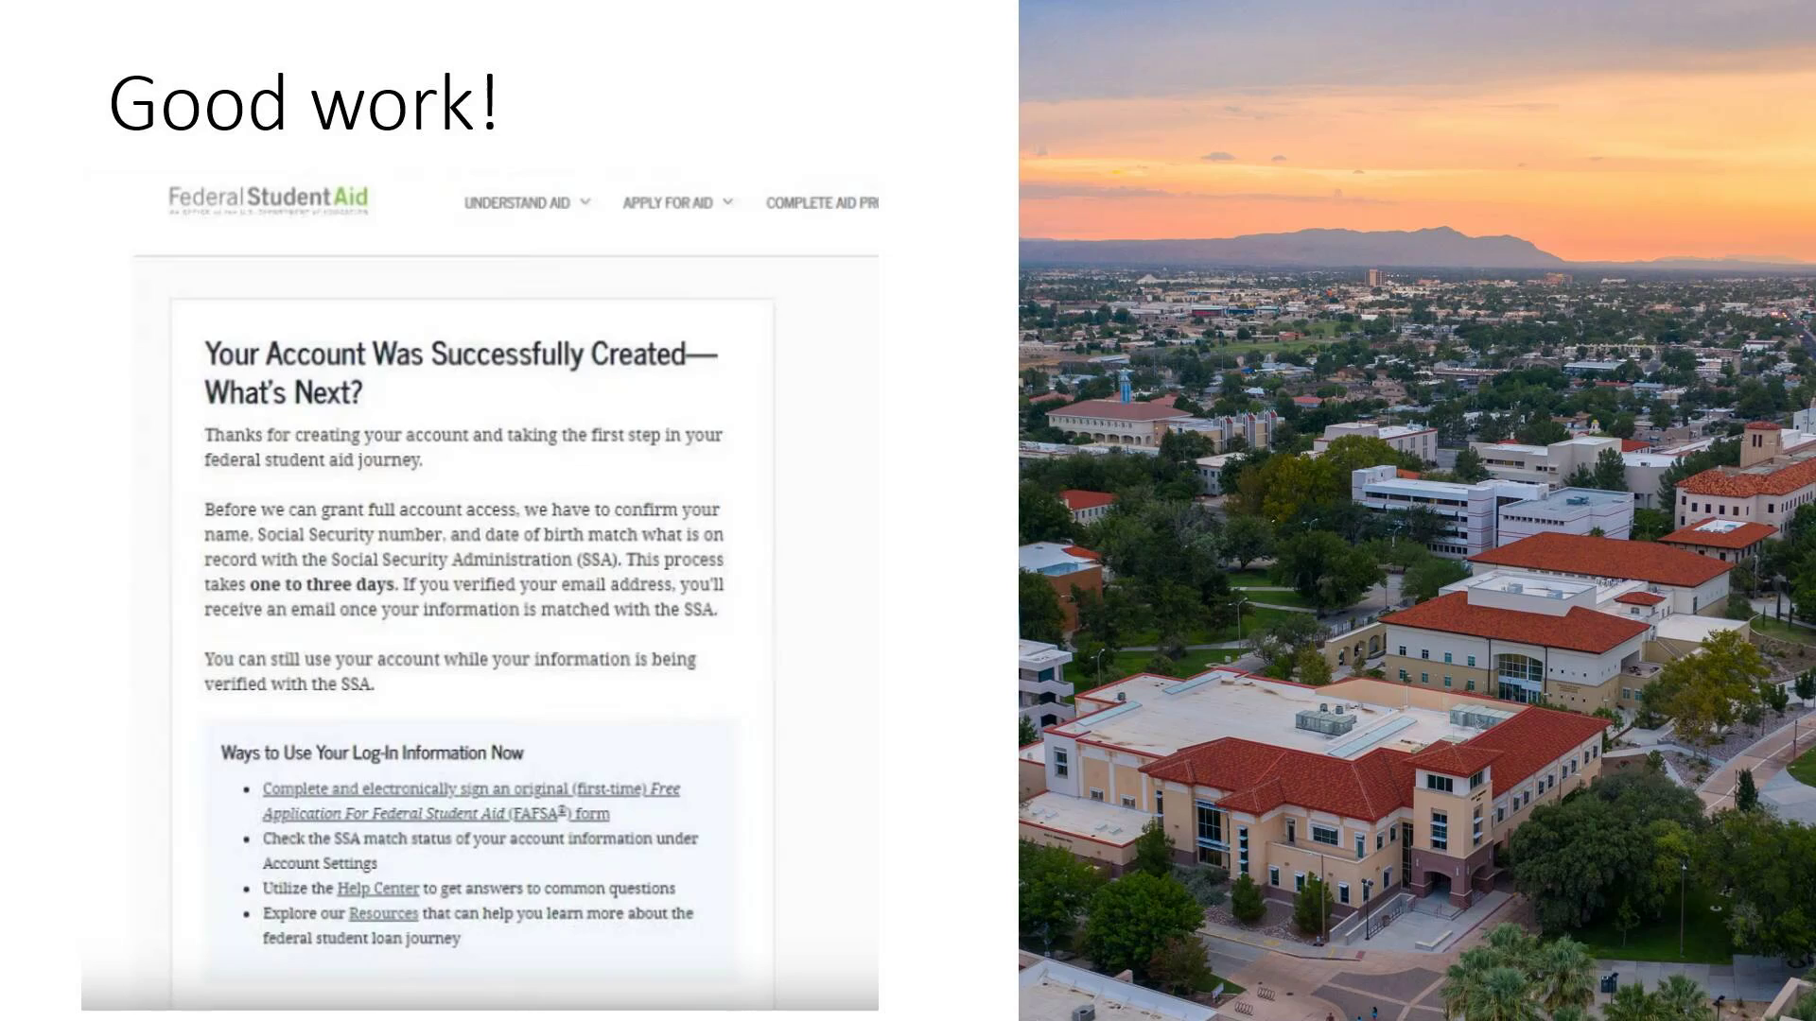
Advance to the NMSU Financial Aid contact and social media slide
{"action": "key", "text": "Right"}
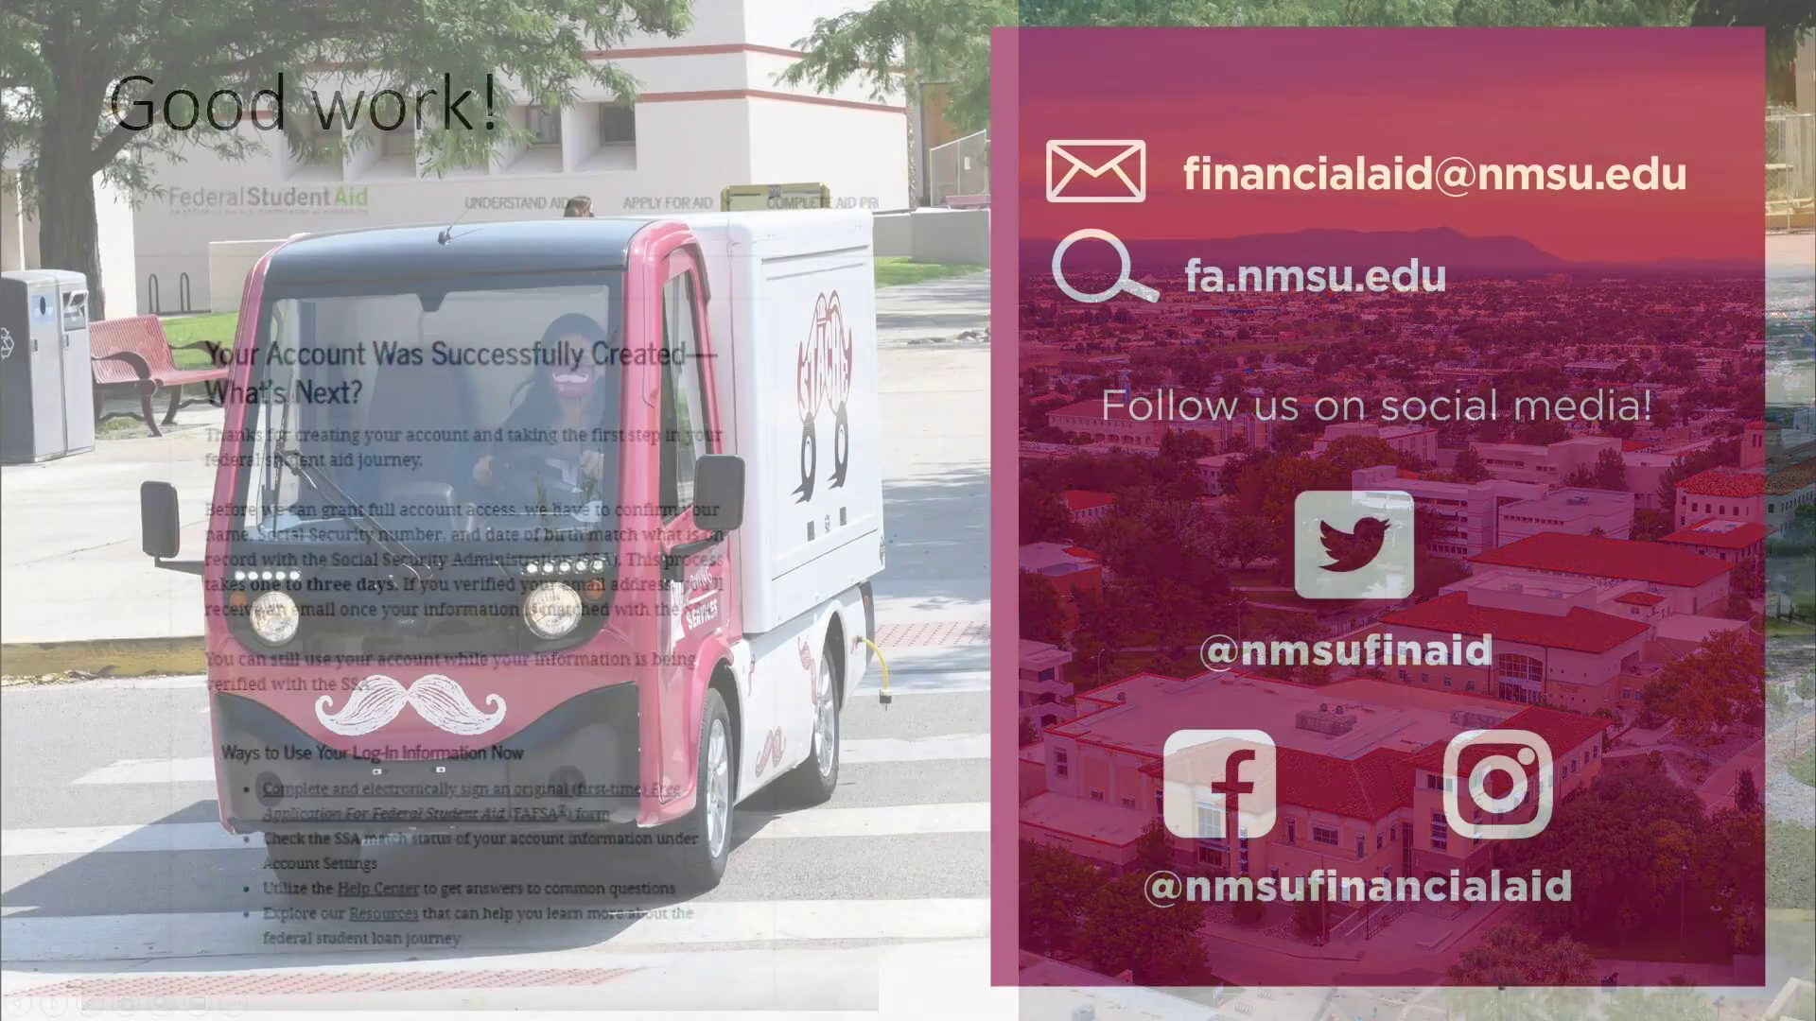